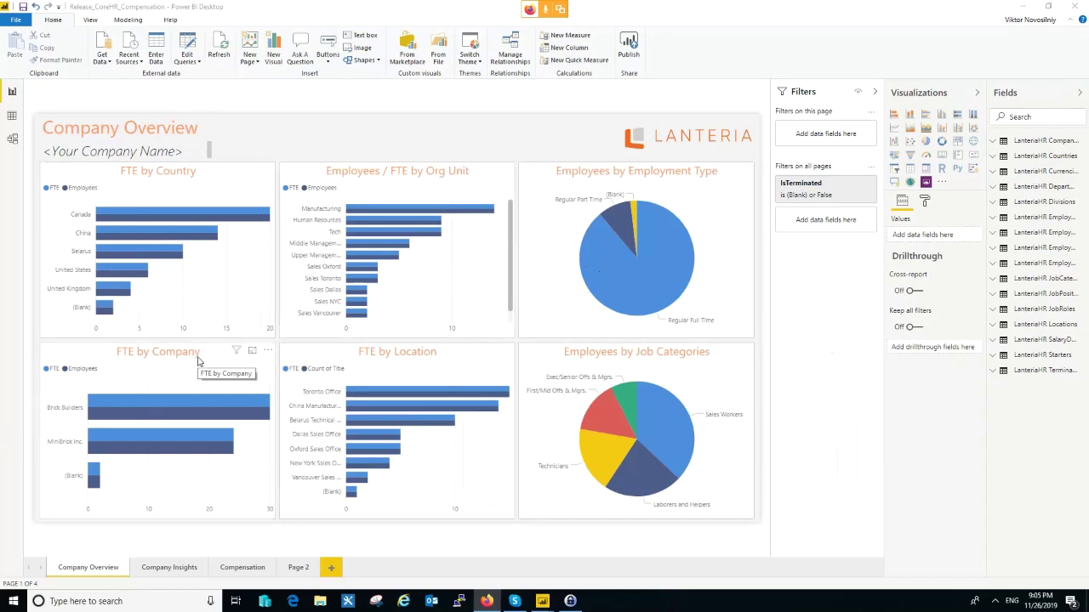
# View the Company Insights and Compensation report pages
pyautogui.click(168, 569)
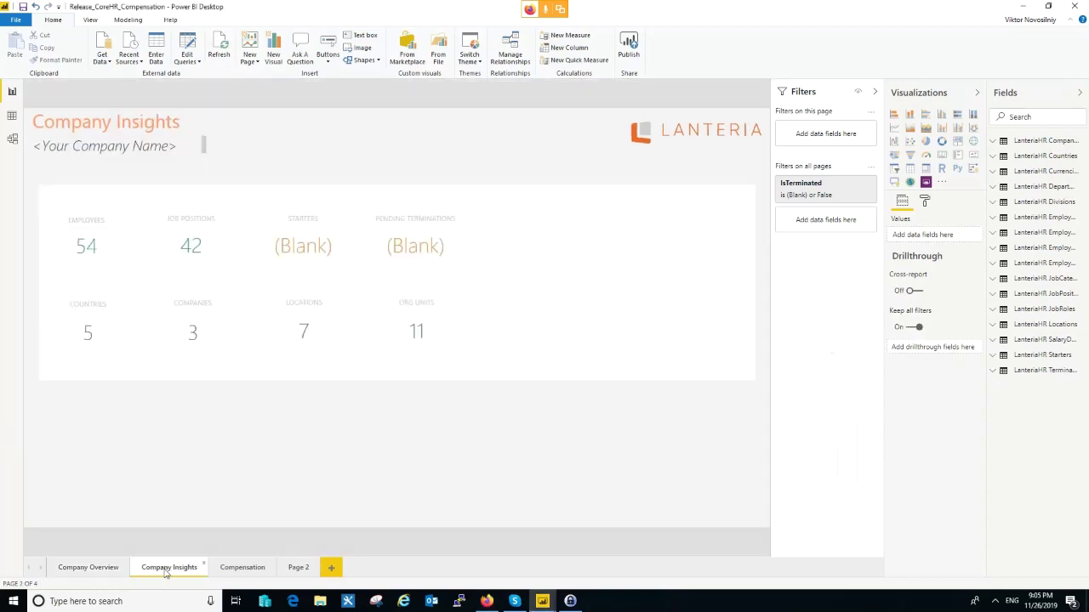
pyautogui.click(238, 567)
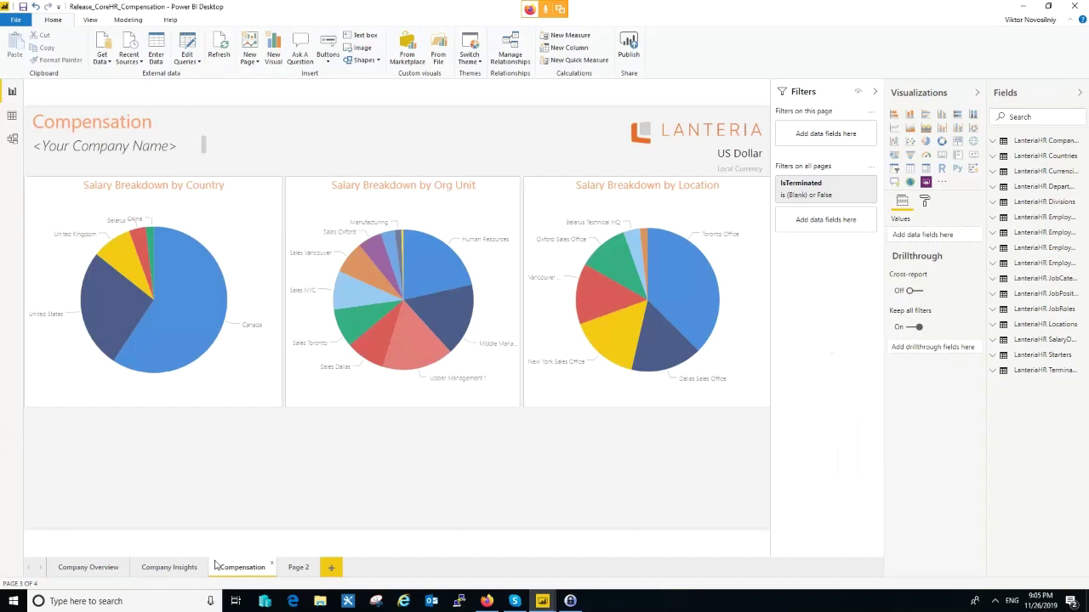
# Add a new report page and insert an empty table visual on it
pyautogui.click(332, 568)
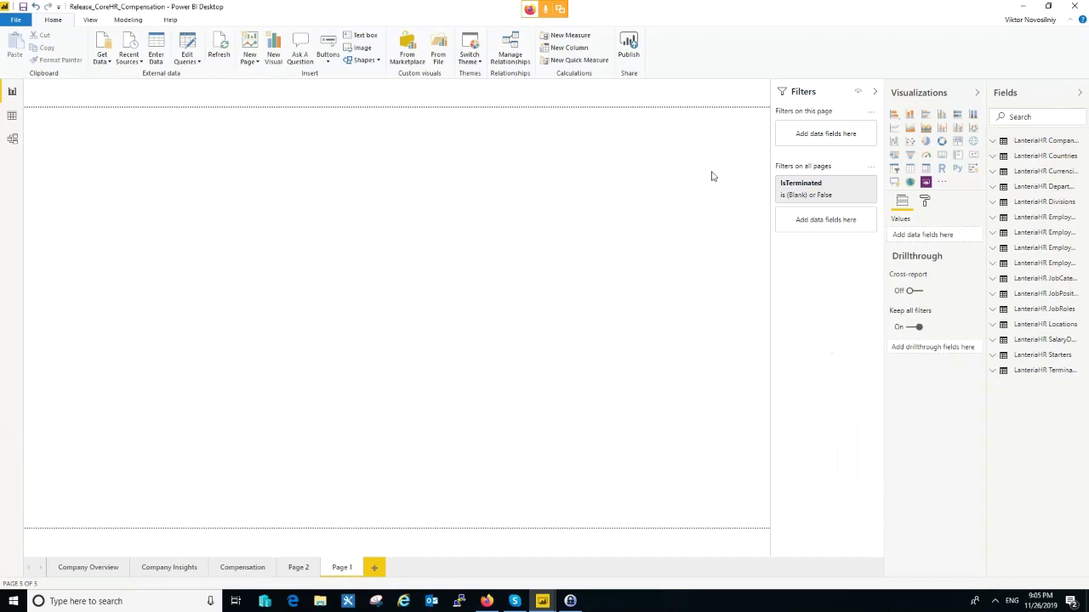
pyautogui.click(911, 172)
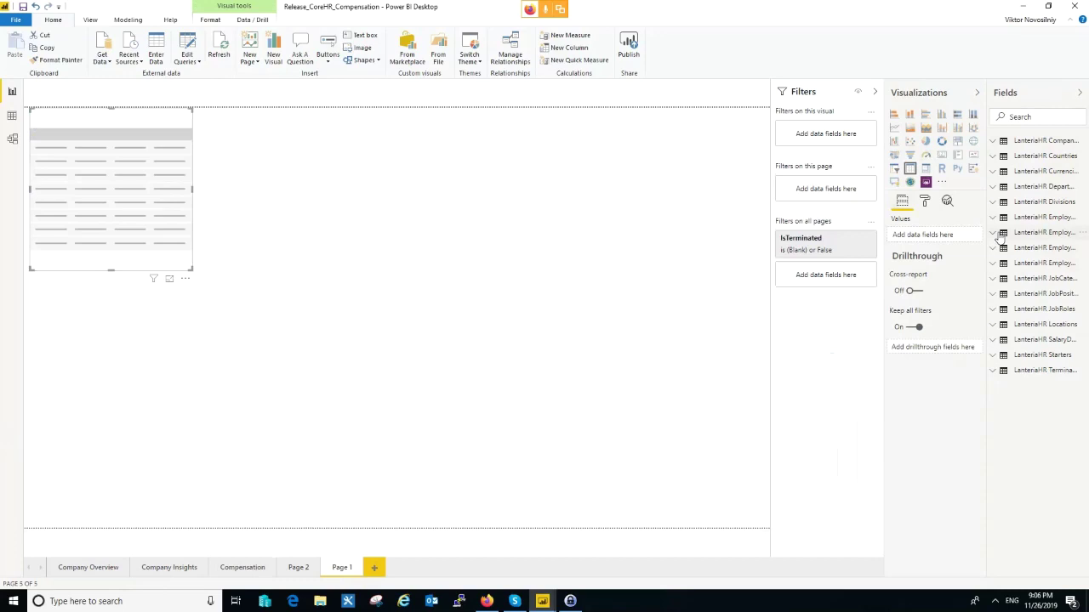
# Add the CountryId field from the LanteriaHR Employees table to the table visual and summarize it as Count
pyautogui.click(993, 233)
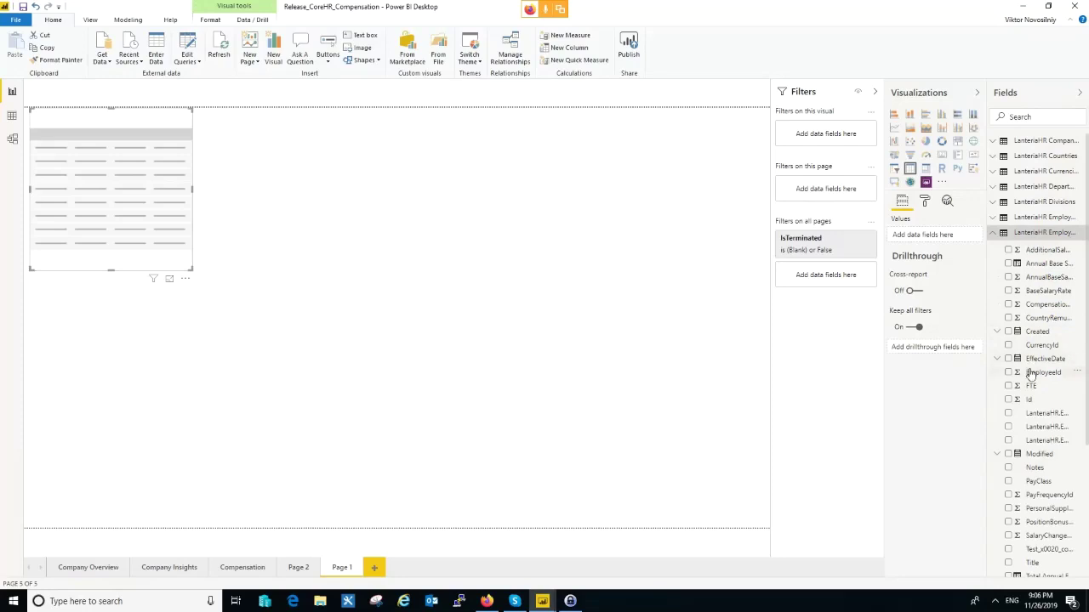
pyautogui.scroll(-5, 1055, 383)
pyautogui.scroll(4, 1074, 377)
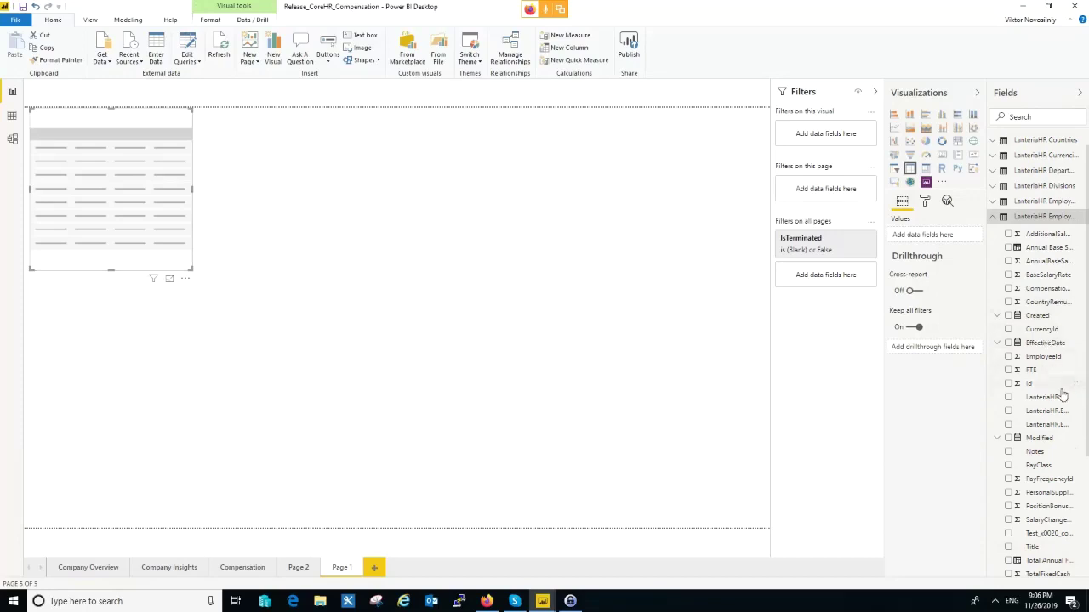
pyautogui.scroll(-4, 1047, 334)
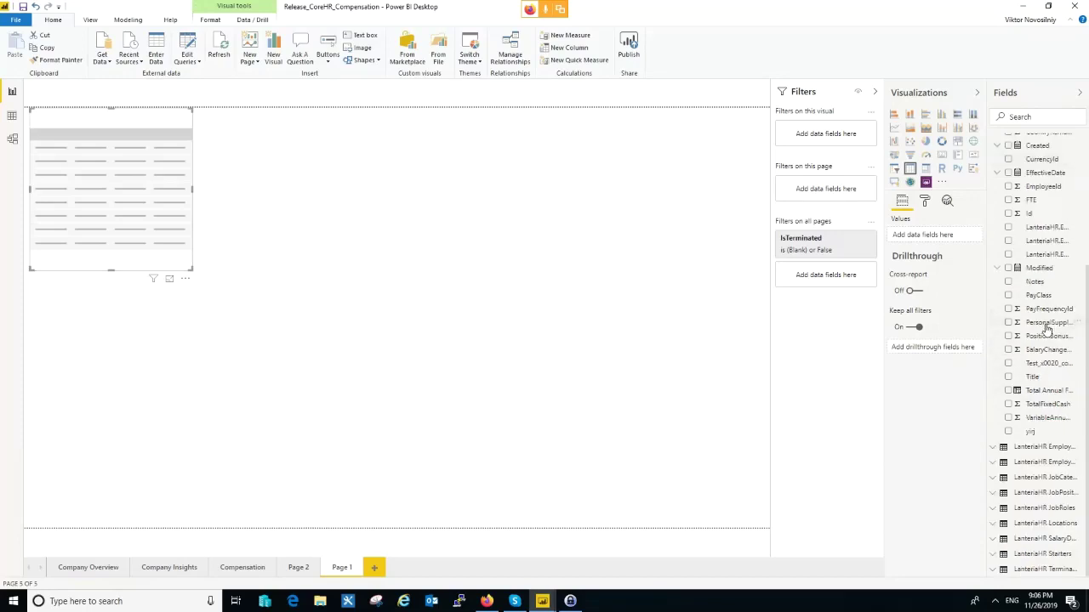
pyautogui.scroll(4, 1048, 329)
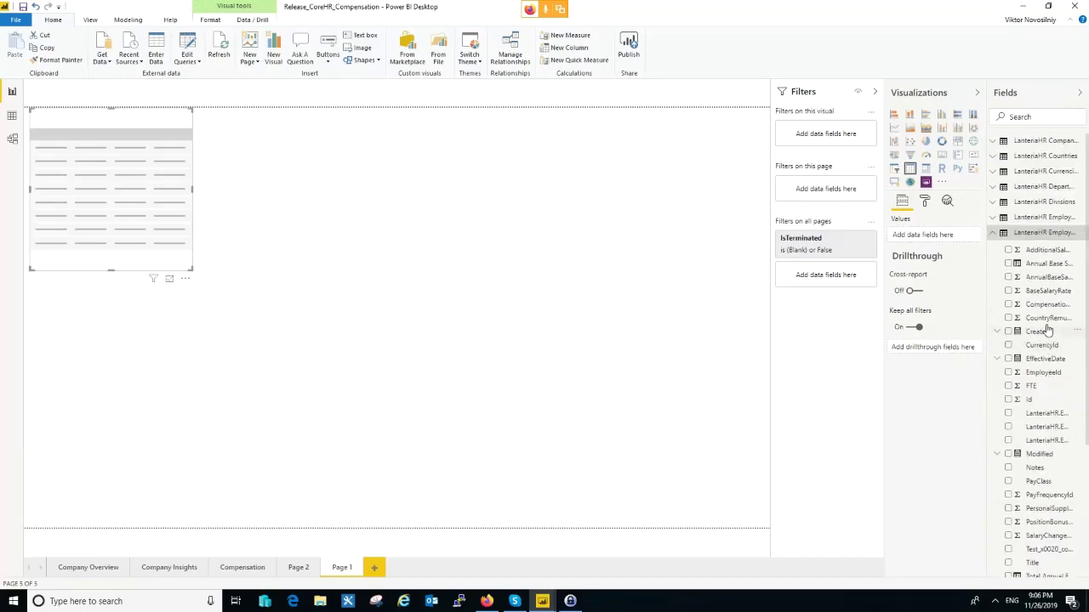
pyautogui.click(994, 218)
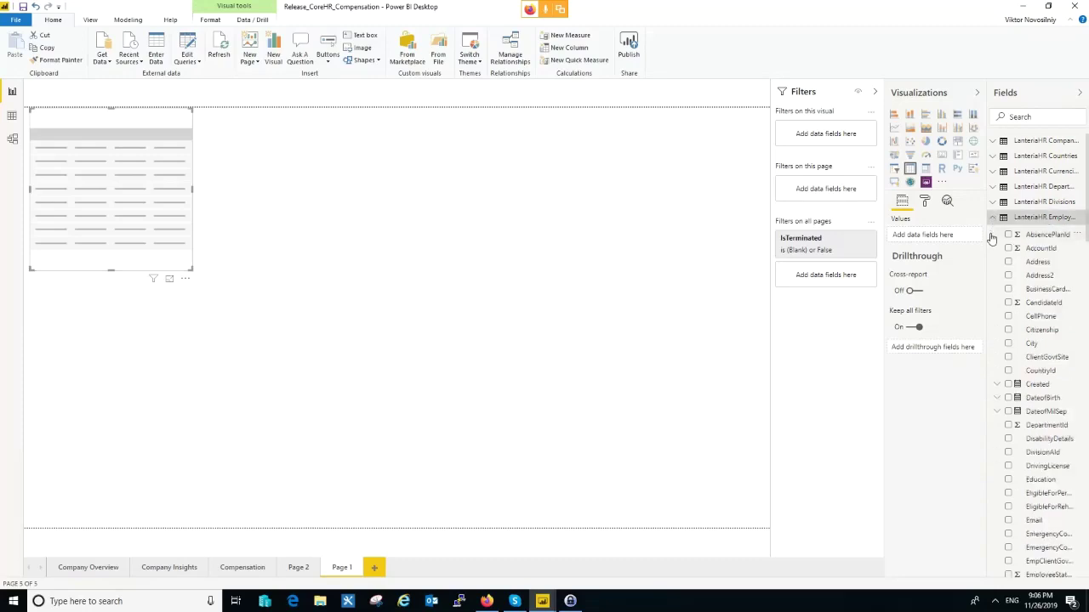
pyautogui.click(1009, 372)
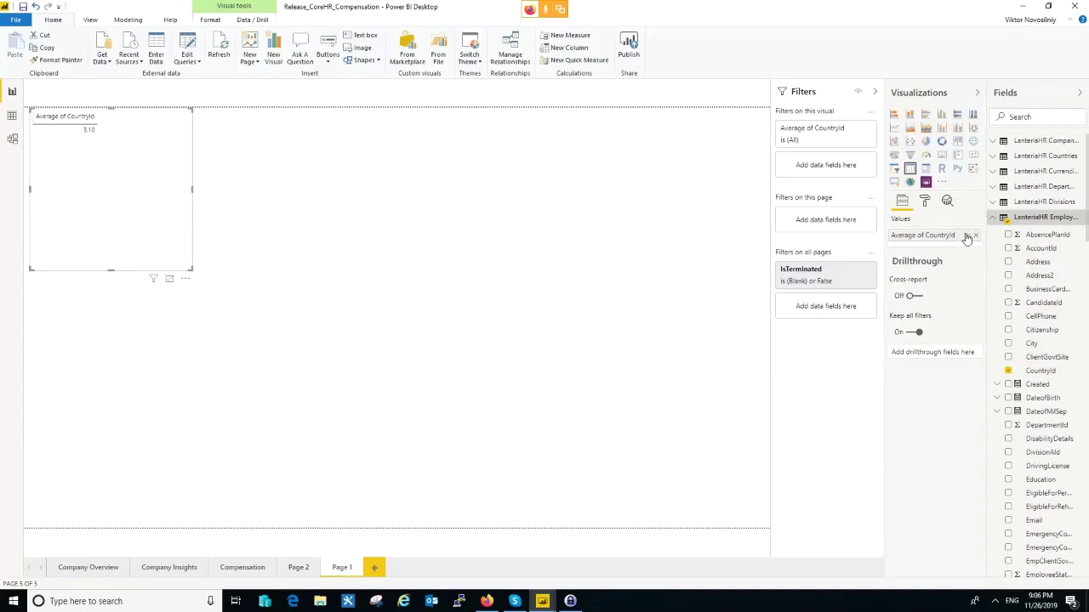
pyautogui.click(966, 236)
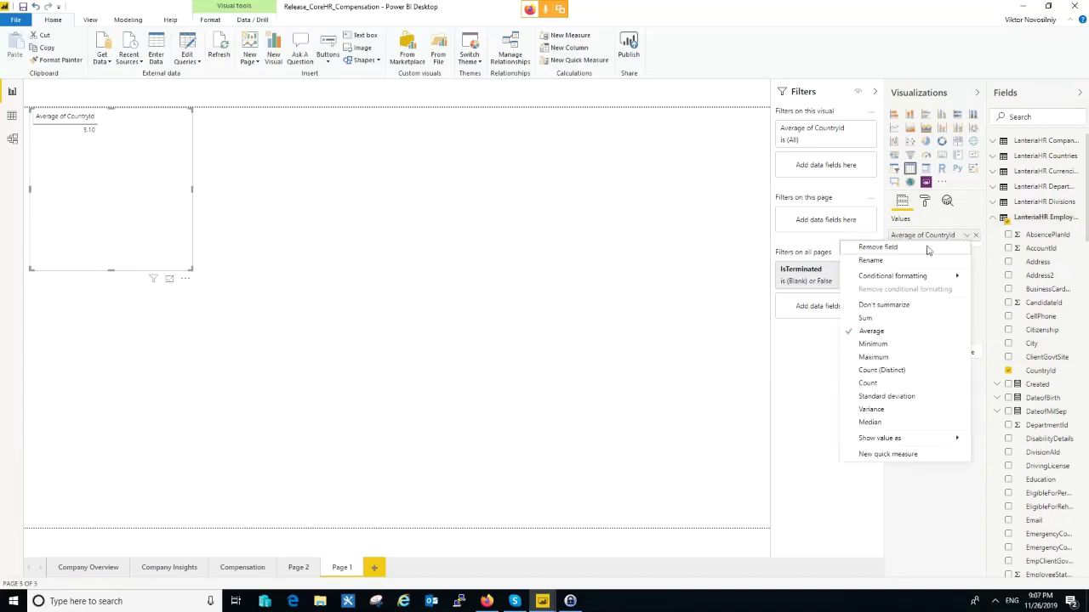
pyautogui.click(868, 383)
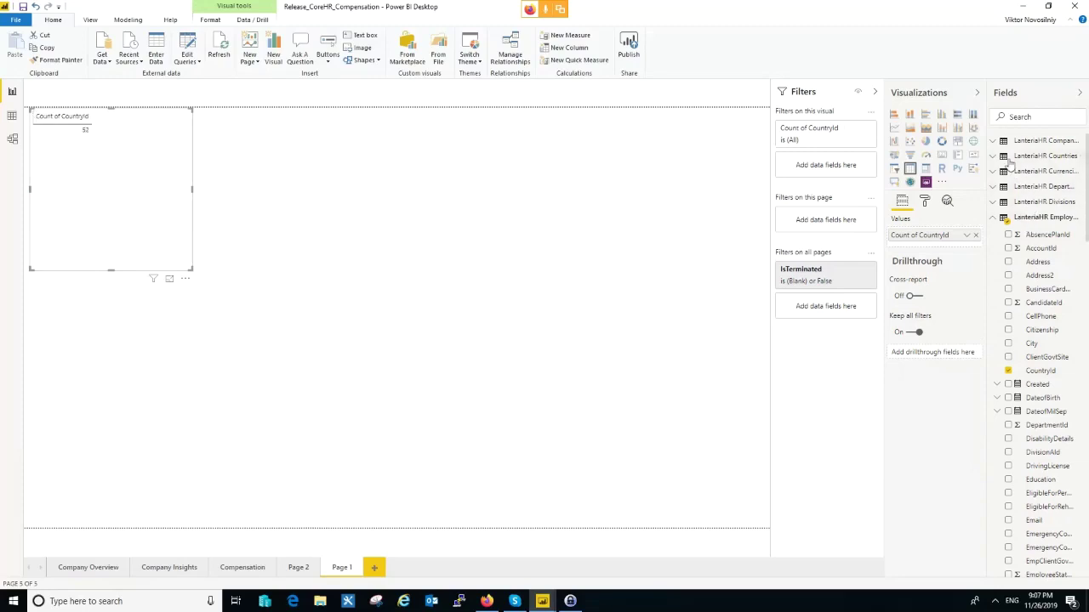
# Add the Title field from LanteriaHR Countries to the table visual to break the employee count down by country
pyautogui.click(992, 156)
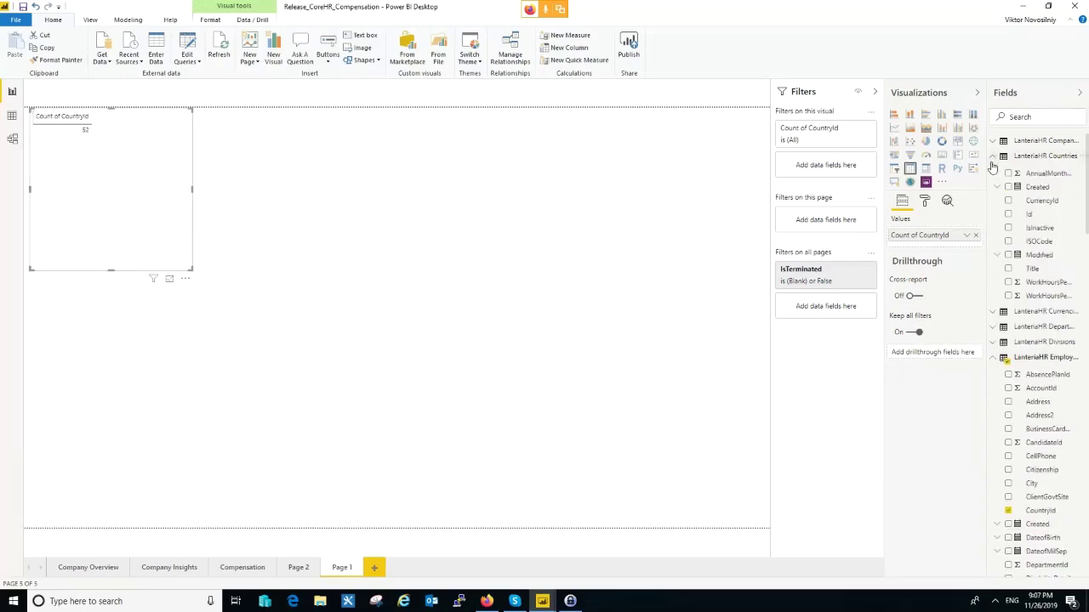
pyautogui.click(1008, 269)
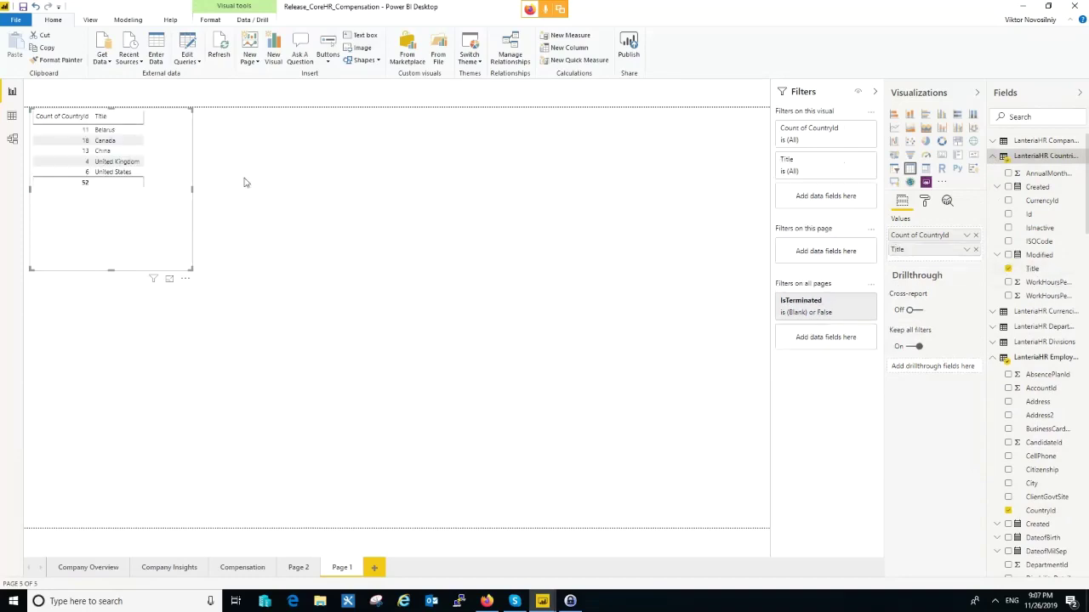
pyautogui.click(73, 140)
pyautogui.click(68, 161)
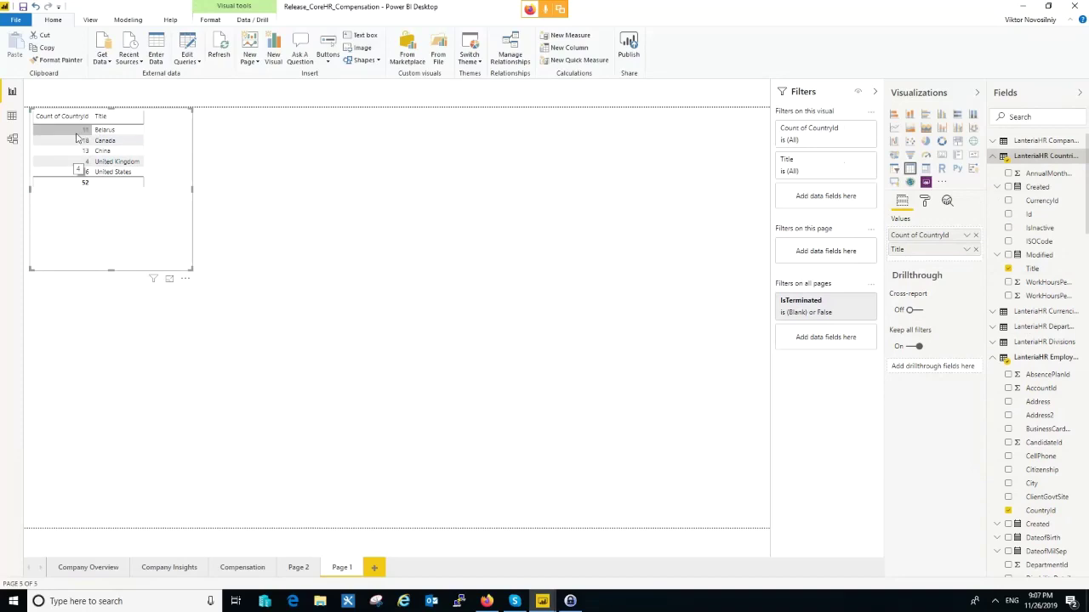
pyautogui.click(73, 165)
pyautogui.click(113, 142)
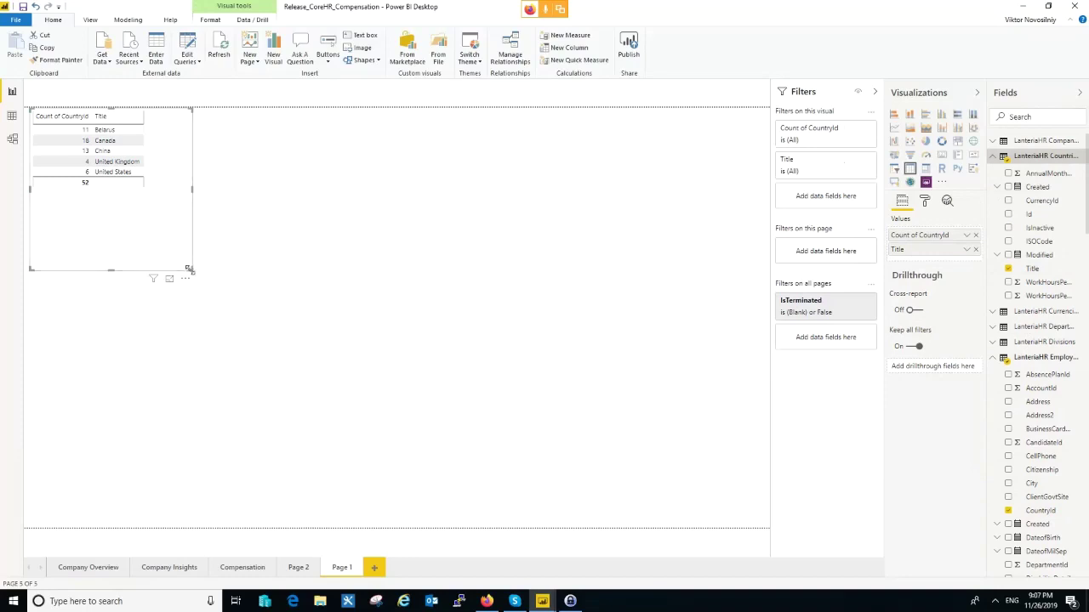
# Make the country visual wider and slightly shorter, try it as a bar and an area chart, and convert it to a pie chart
pyautogui.moveTo(189, 269); pyautogui.dragTo(247, 252)
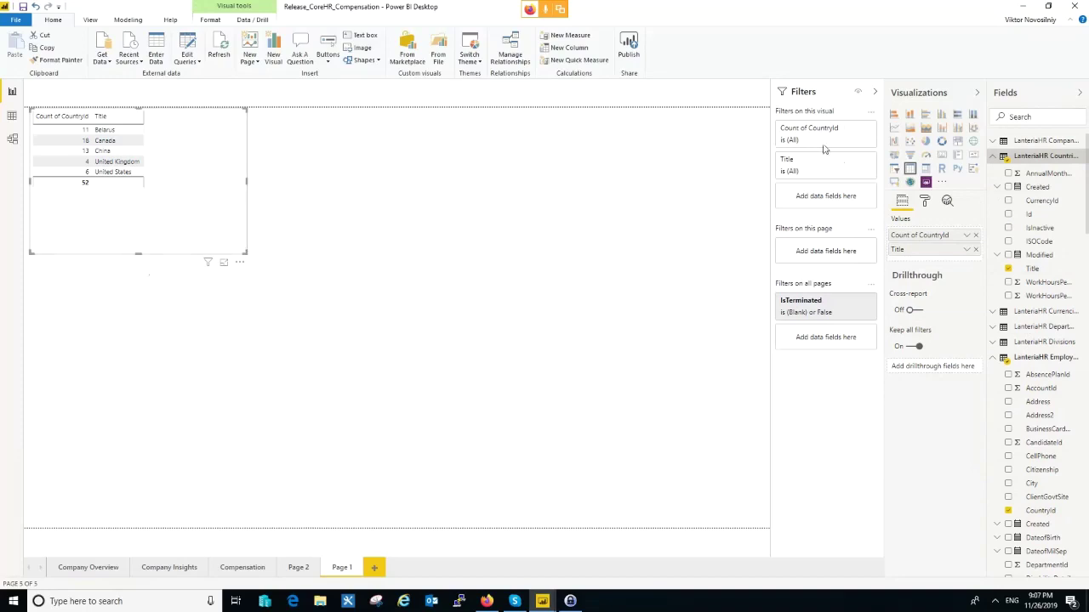
pyautogui.click(897, 118)
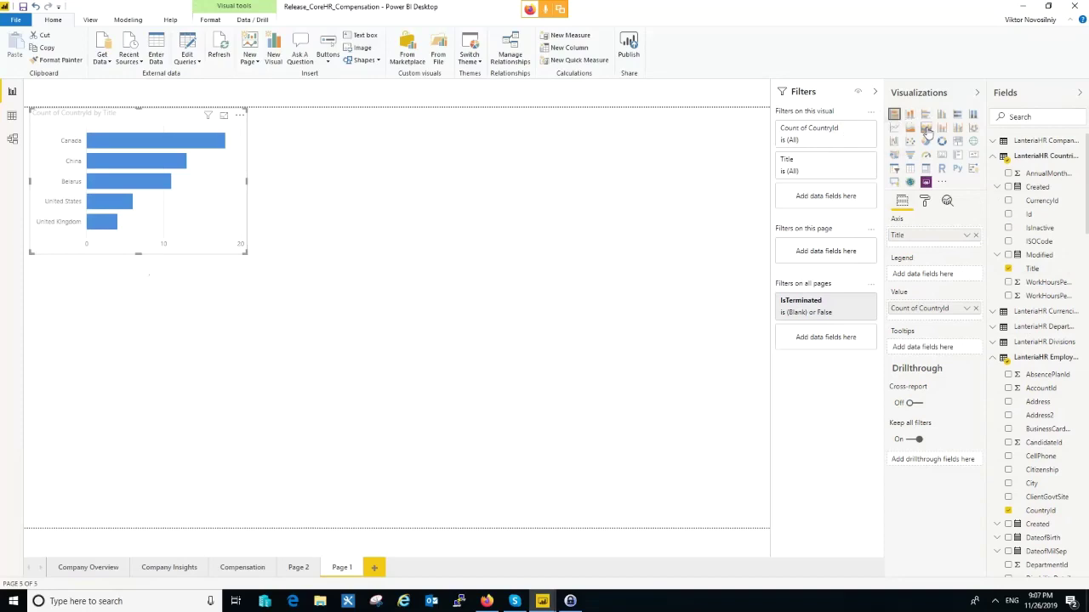
pyautogui.click(926, 129)
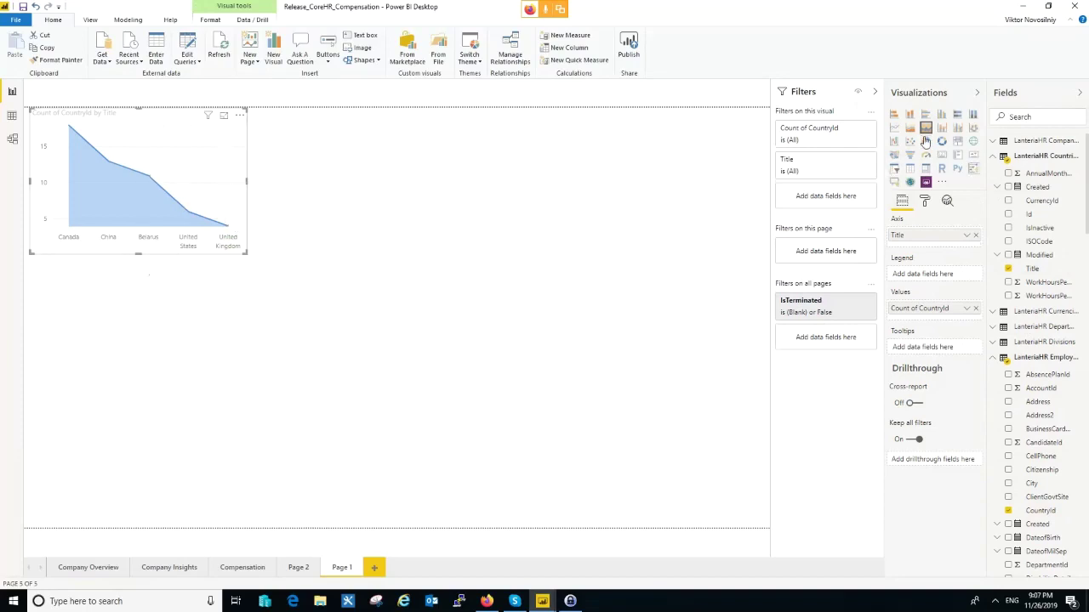
pyautogui.click(925, 142)
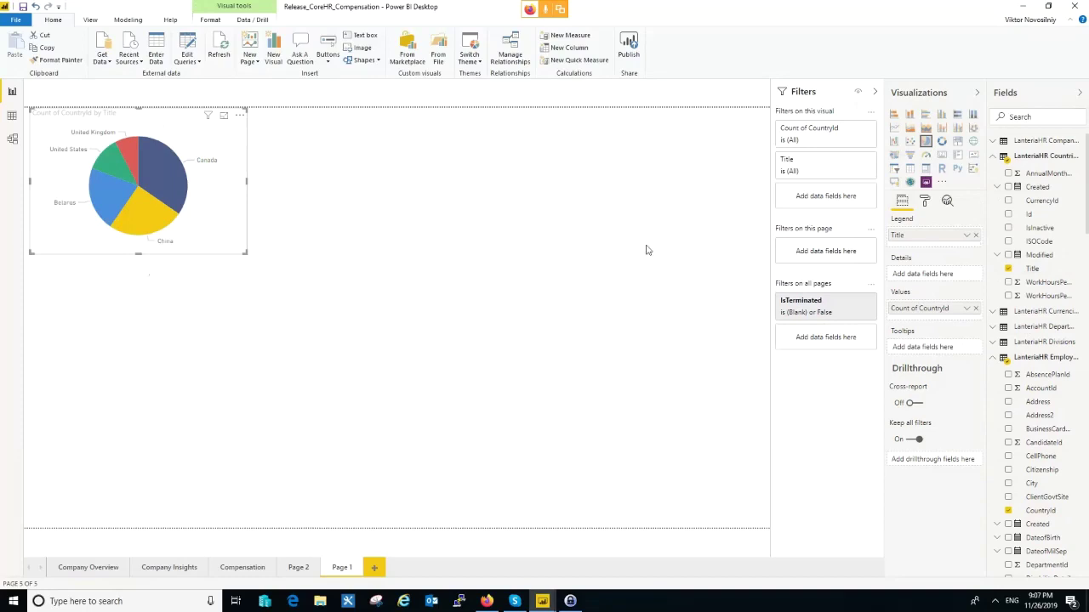
# Insert a second table visual and place it to the right of the country pie chart at the top of the page
pyautogui.click(546, 174)
pyautogui.click(910, 169)
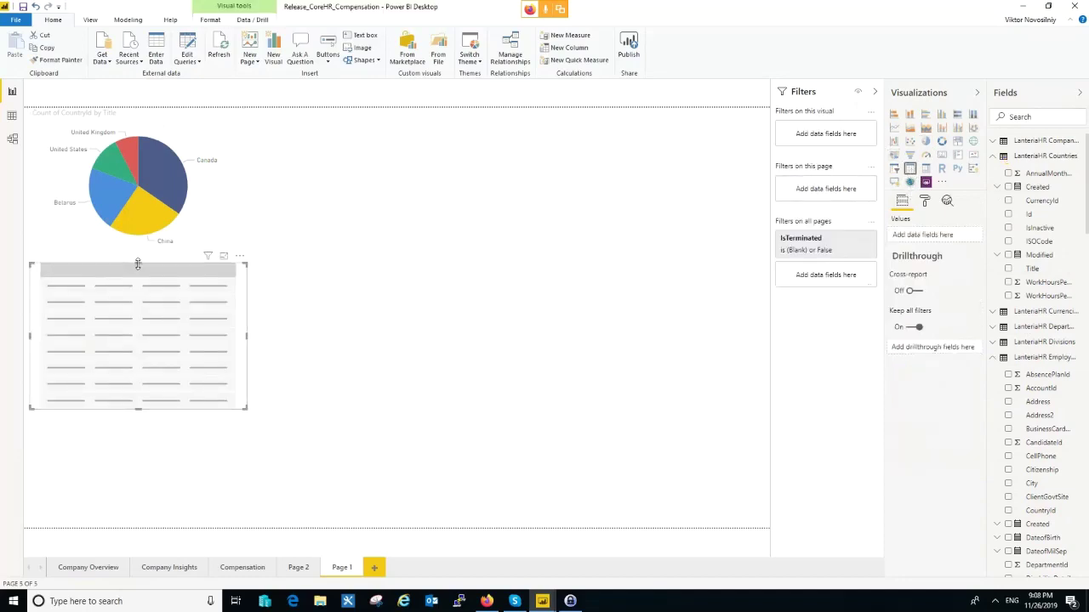
pyautogui.moveTo(137, 266); pyautogui.dragTo(138, 256)
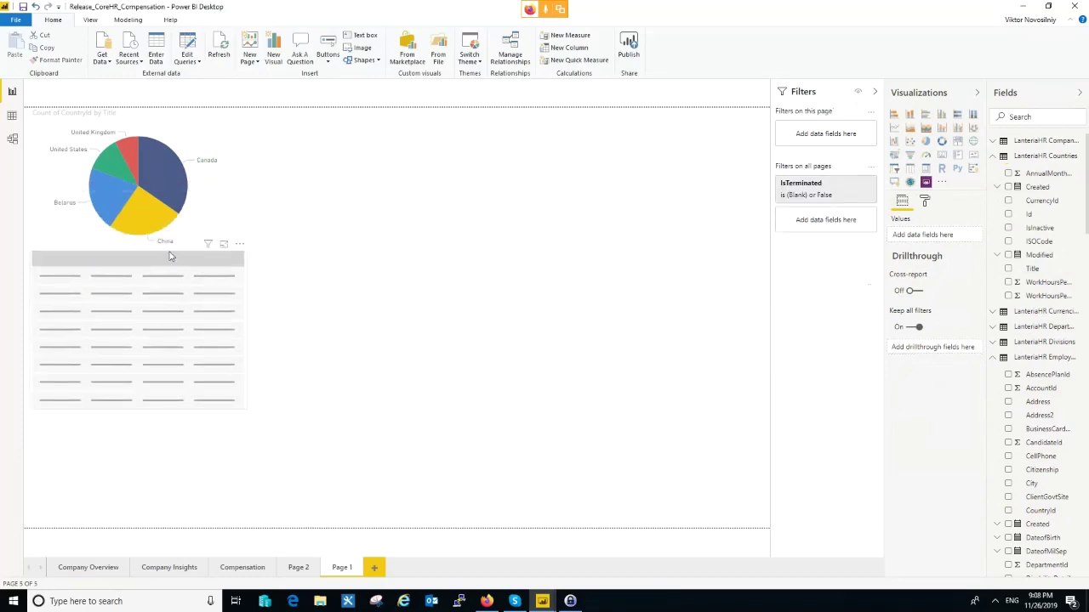
pyautogui.moveTo(172, 256); pyautogui.dragTo(420, 134)
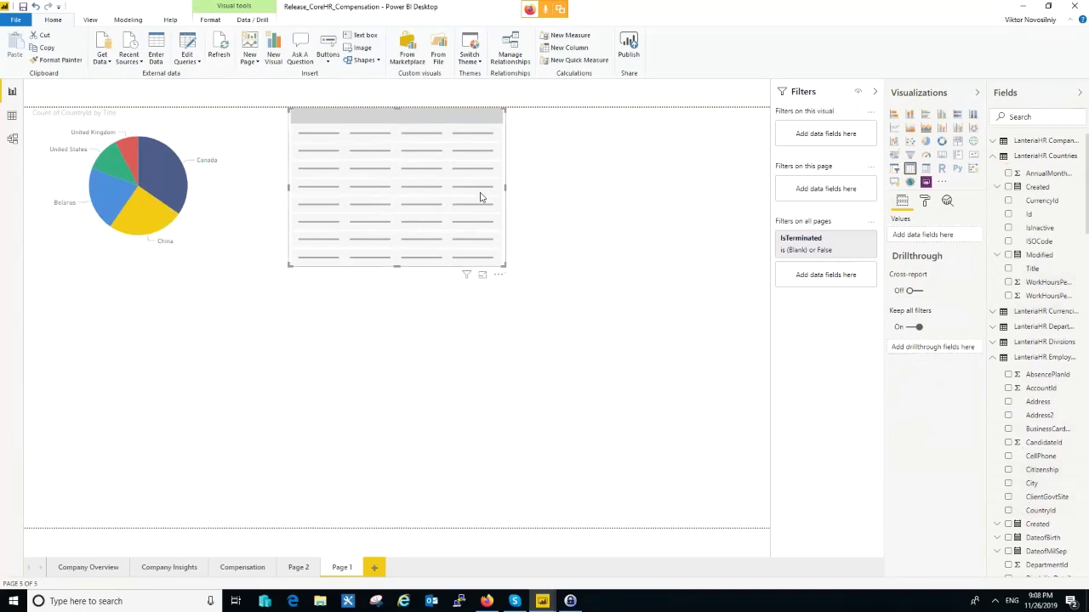
# Fill the second table with a count of City followed by the City field from LanteriaHR Employees, and convert it to a pie chart
pyautogui.click(1009, 484)
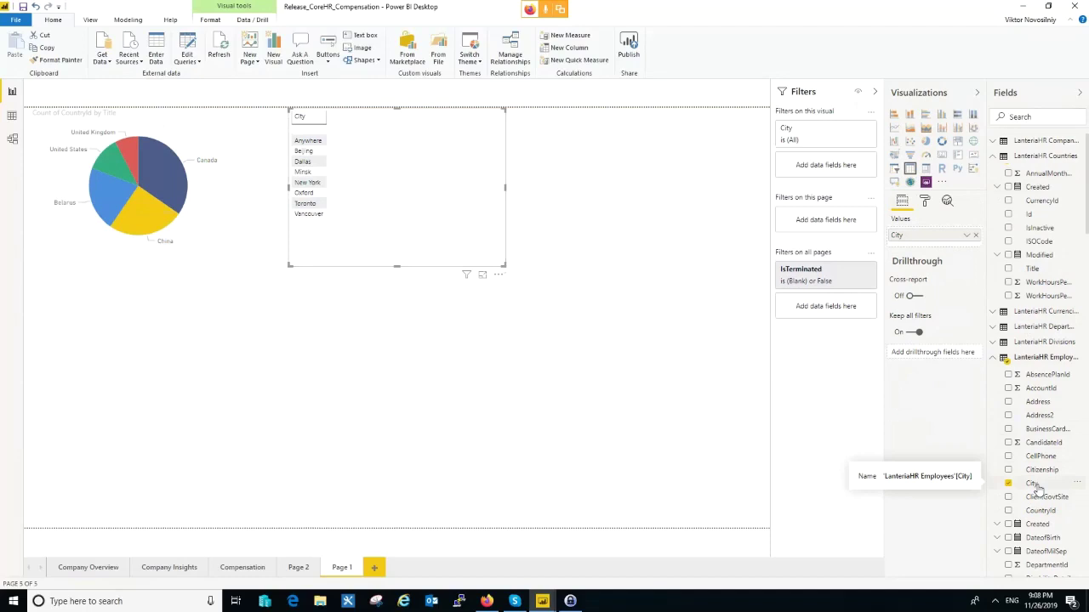
pyautogui.moveTo(1038, 489); pyautogui.dragTo(927, 252)
pyautogui.click(967, 250)
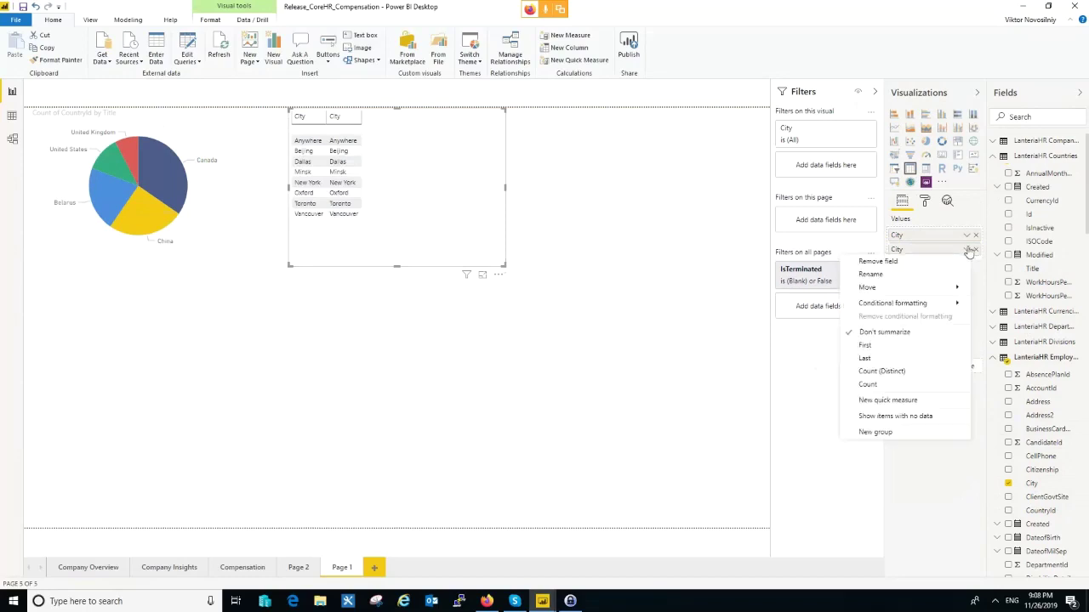
pyautogui.click(875, 385)
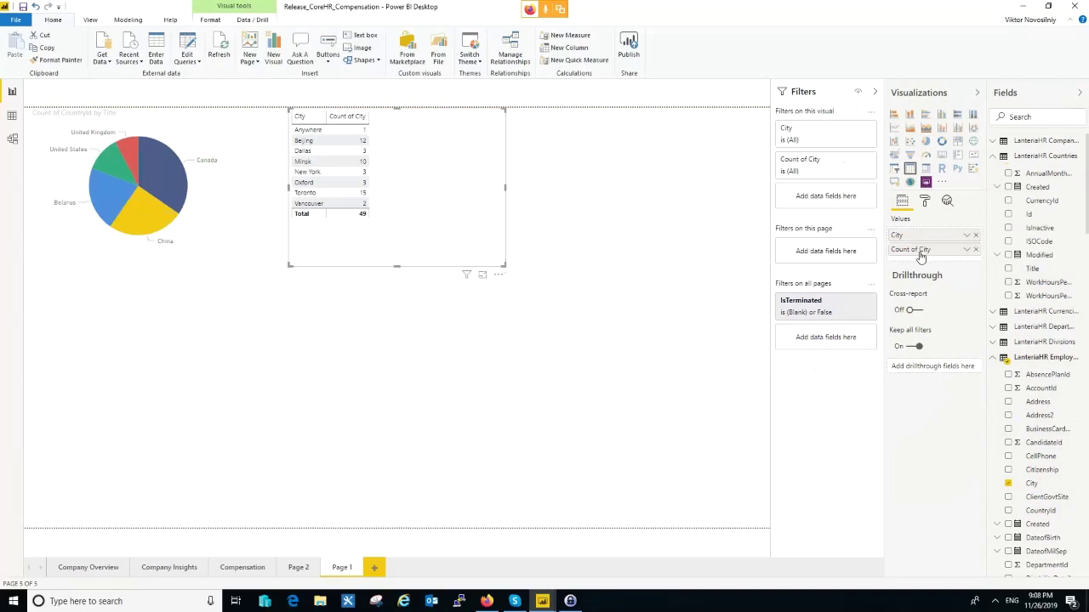
pyautogui.moveTo(922, 253); pyautogui.dragTo(916, 240)
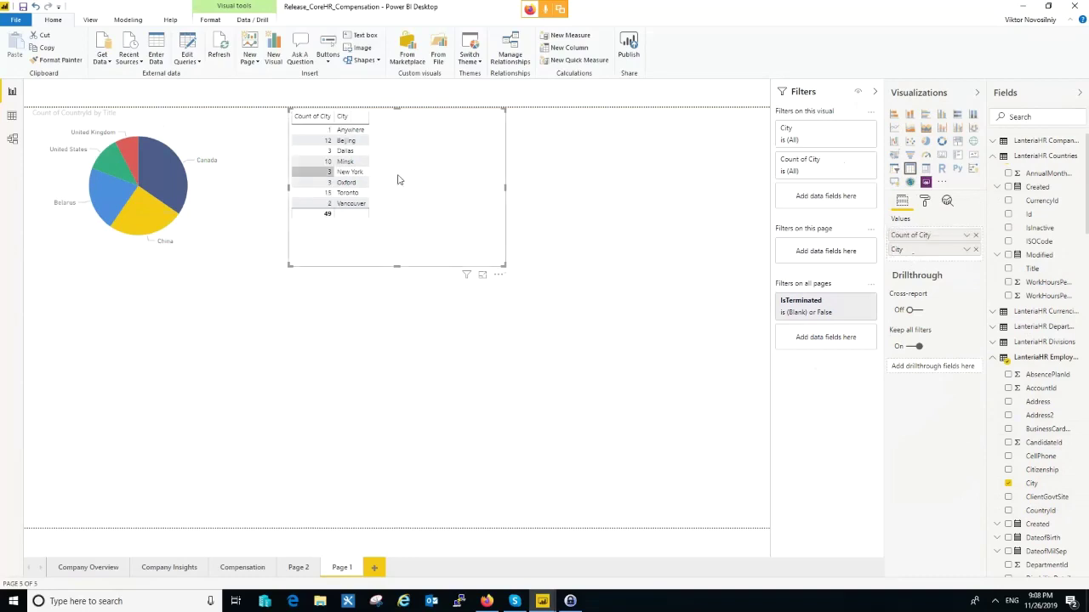
pyautogui.click(926, 146)
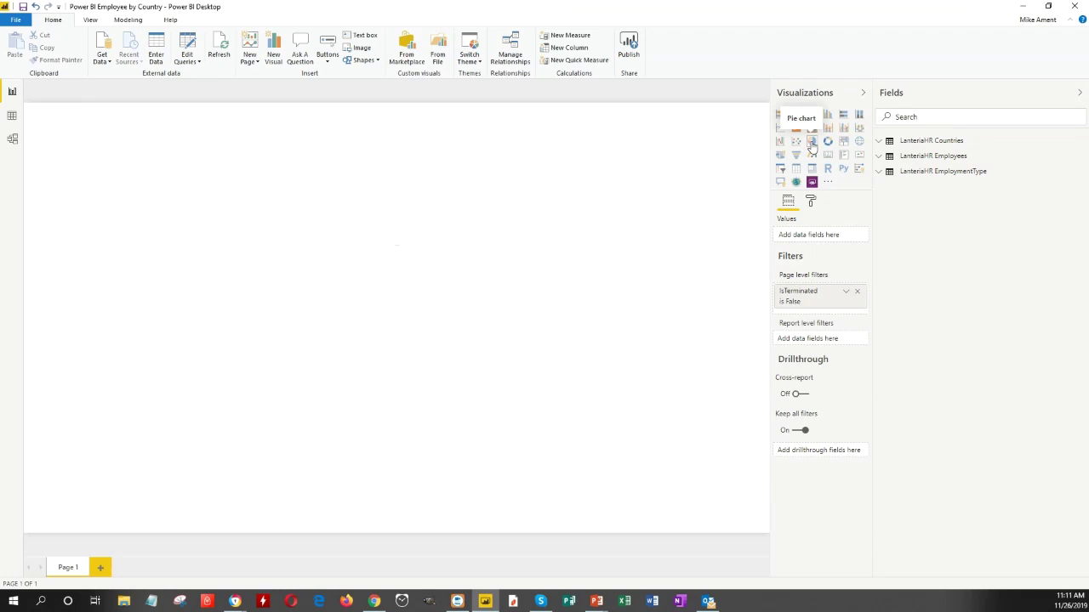
# Insert a pie chart on the blank page of the Employee by Country report and enlarge it to over half the page width
pyautogui.click(812, 142)
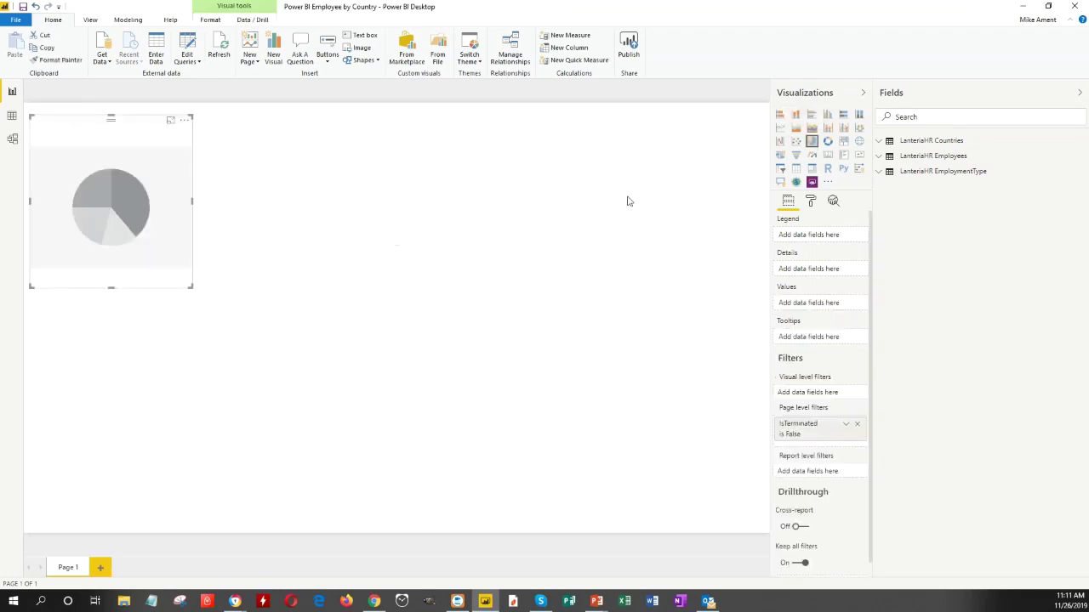
pyautogui.moveTo(189, 285); pyautogui.dragTo(464, 363)
# Assign Title from LanteriaHR Countries as the pie chart's legend and CountryId from LanteriaHR Employees as its values
pyautogui.click(879, 142)
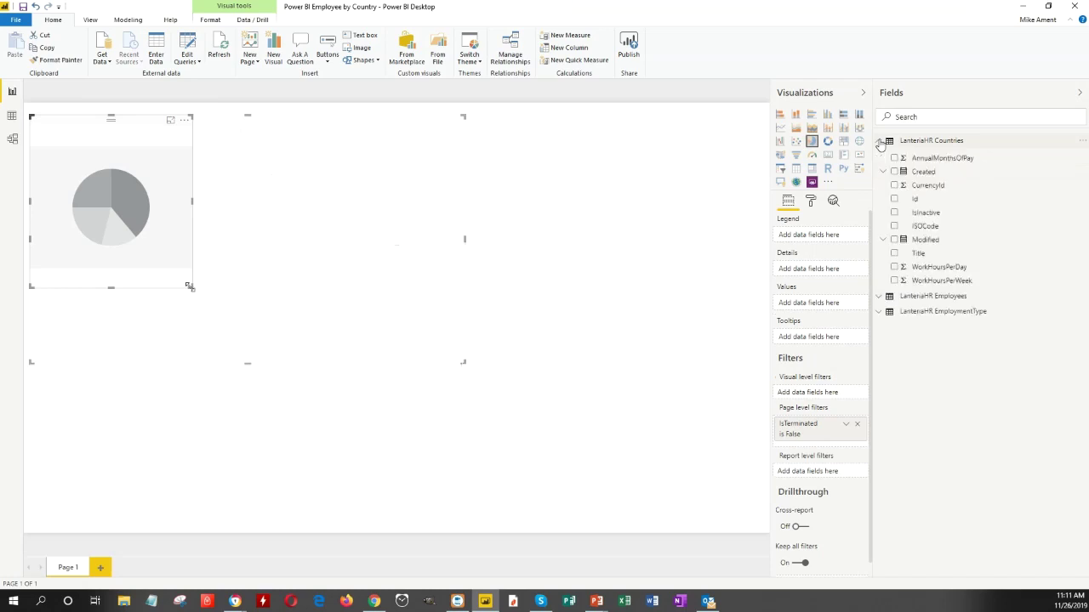
pyautogui.click(894, 253)
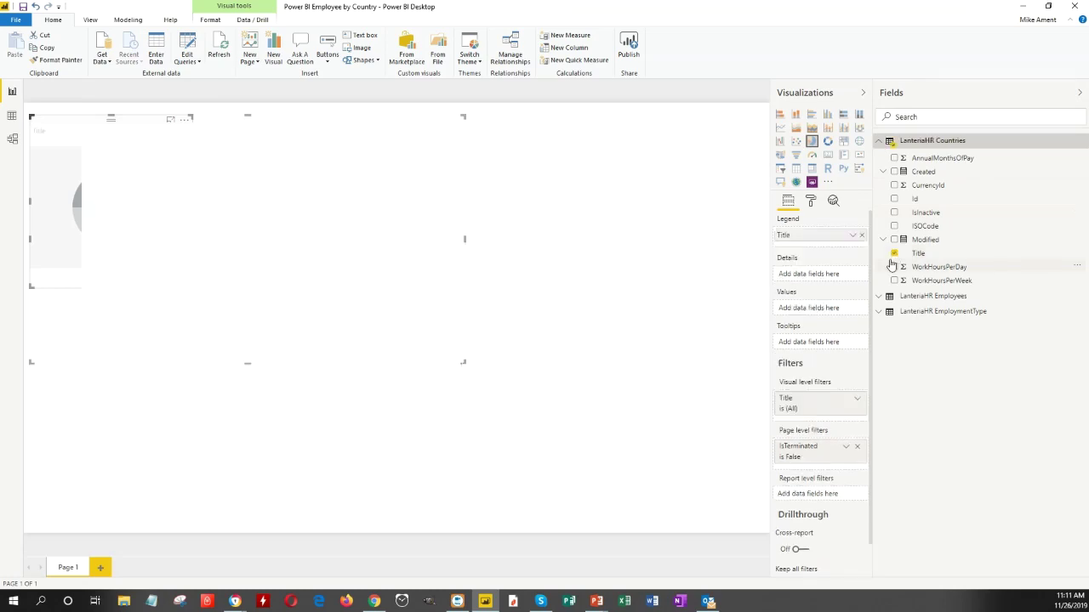
pyautogui.click(879, 297)
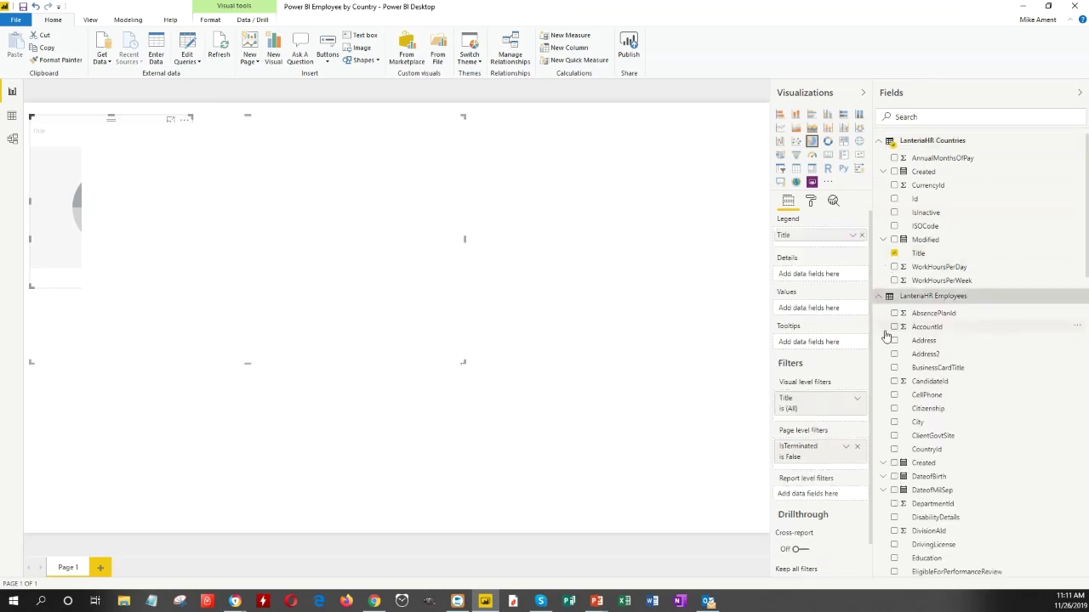
pyautogui.click(894, 449)
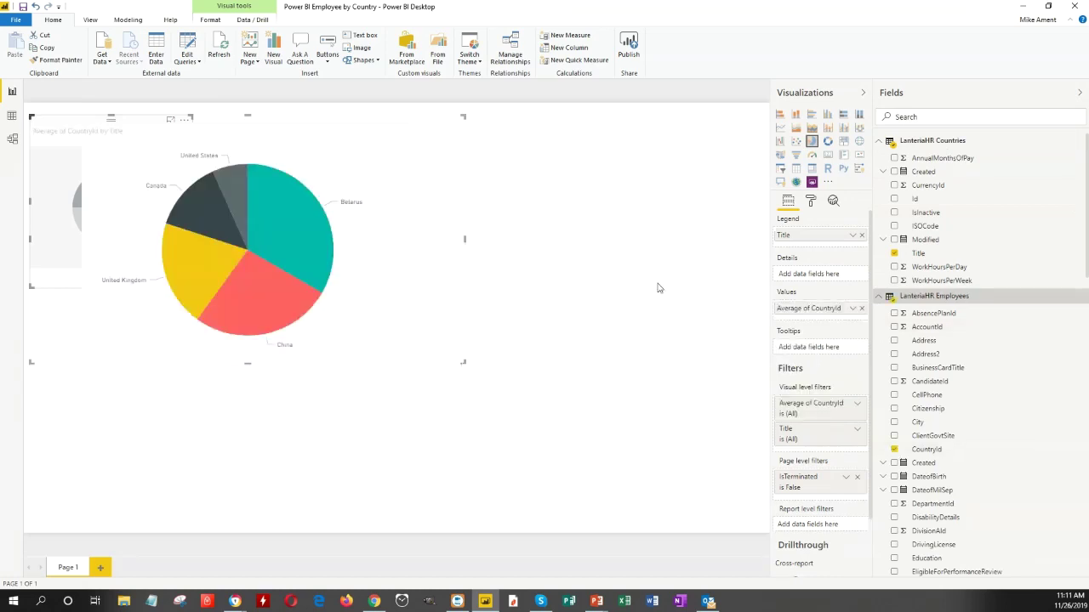
# Move the pie chart to the middle of the page and open its formatting options
pyautogui.moveTo(381, 123); pyautogui.dragTo(516, 155)
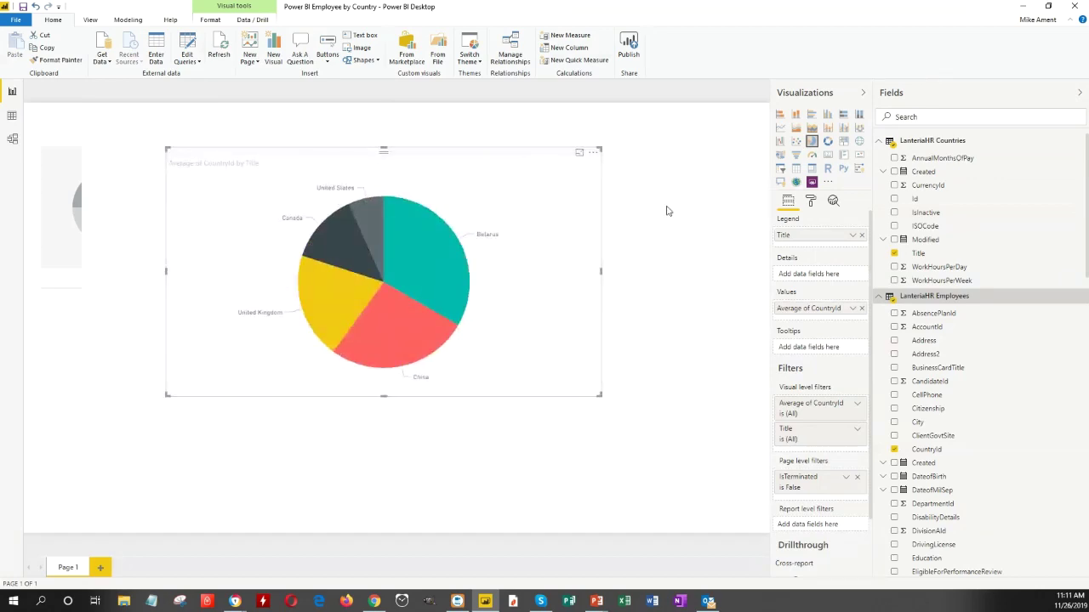
pyautogui.click(811, 202)
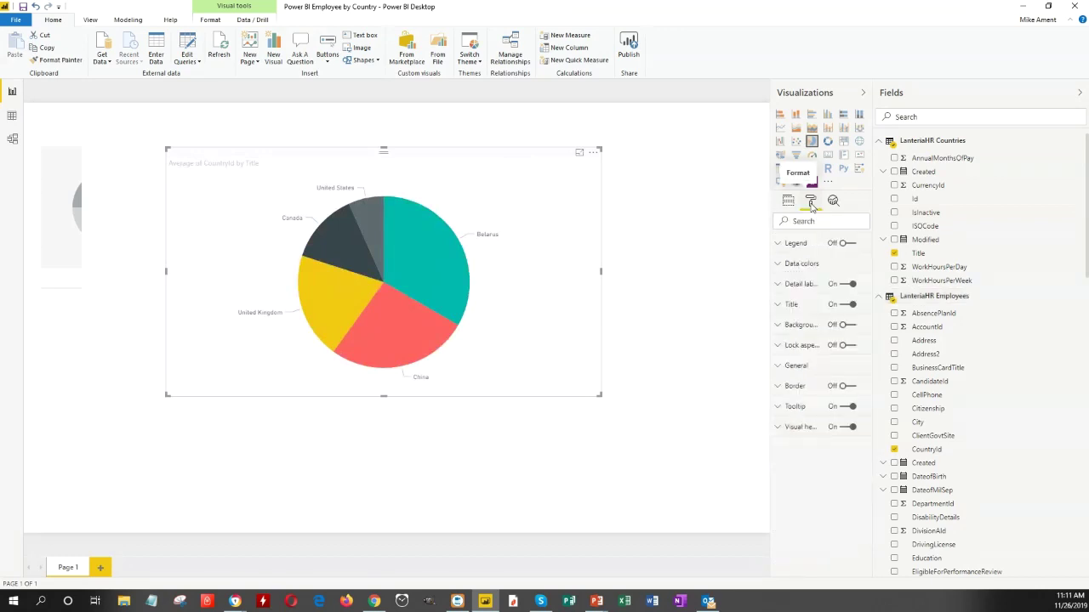
# Turn on the pie chart's legend and give its title a teal font colour on a yellow background
pyautogui.click(844, 245)
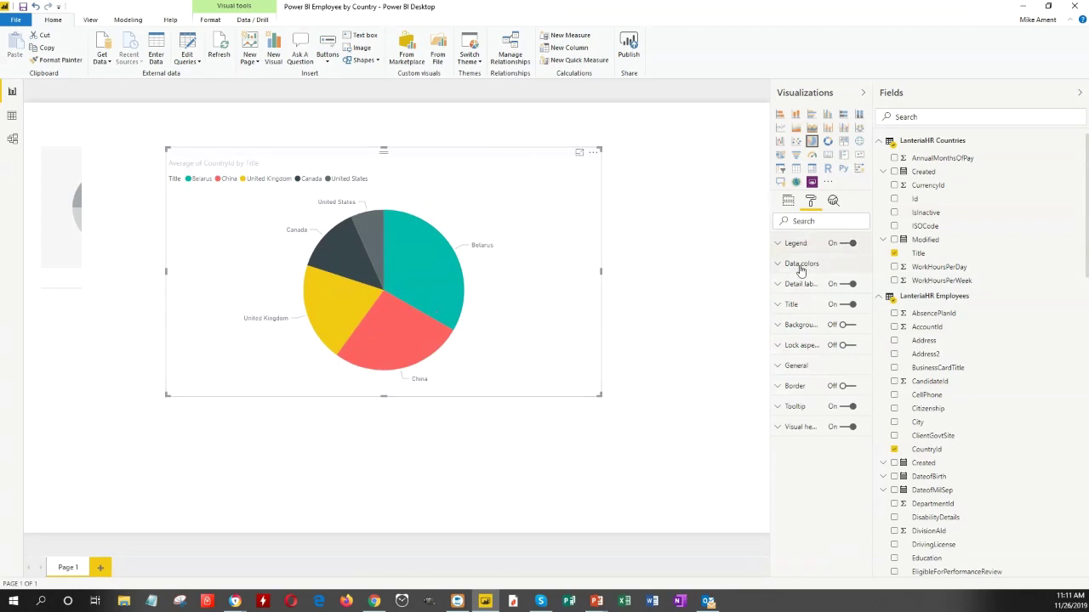
pyautogui.click(777, 304)
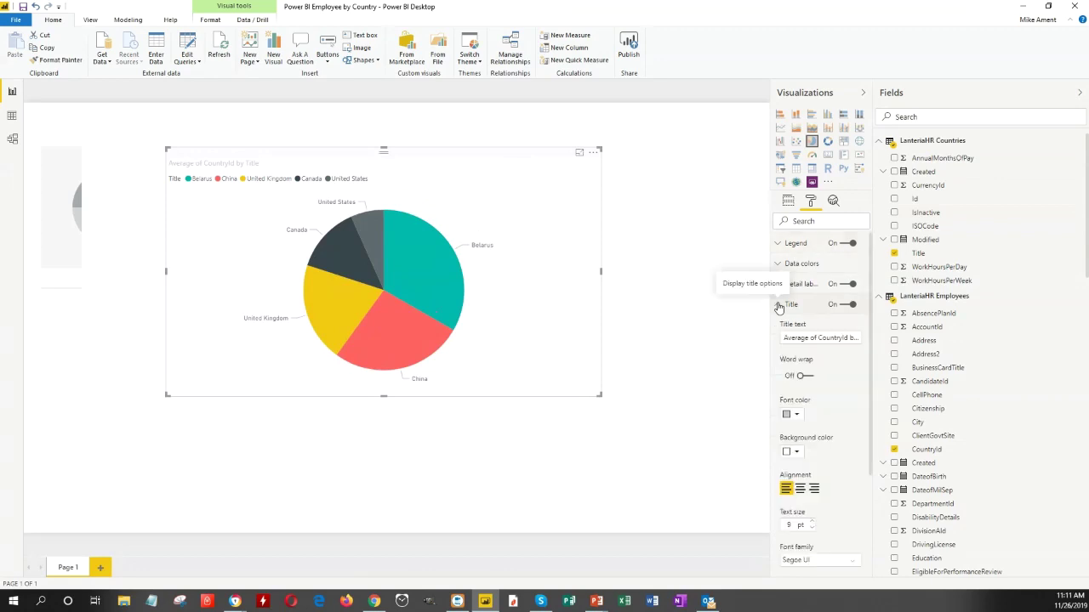
pyautogui.click(797, 416)
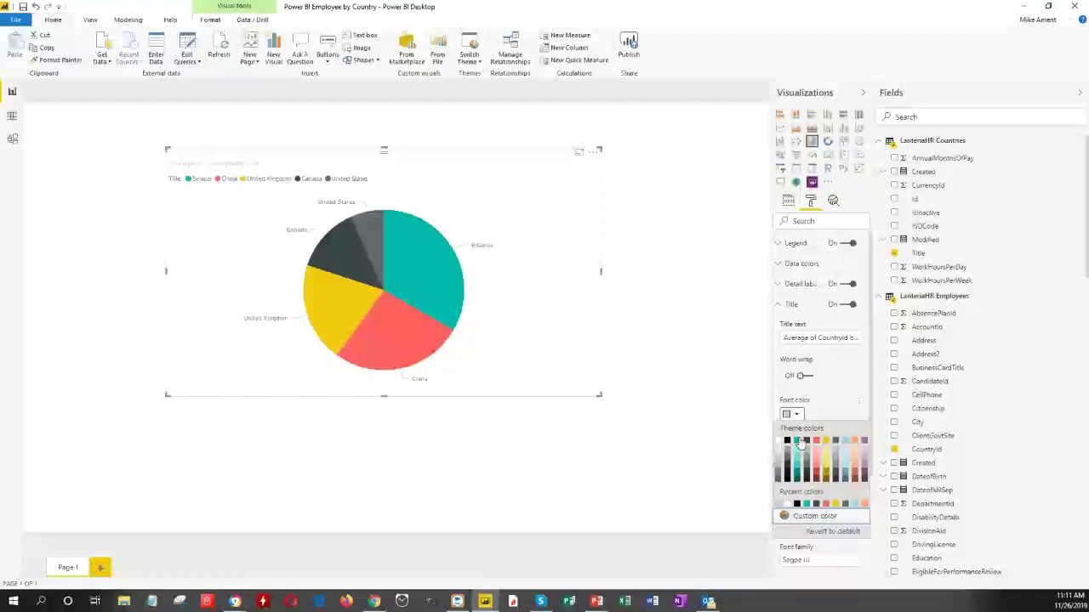
pyautogui.click(797, 441)
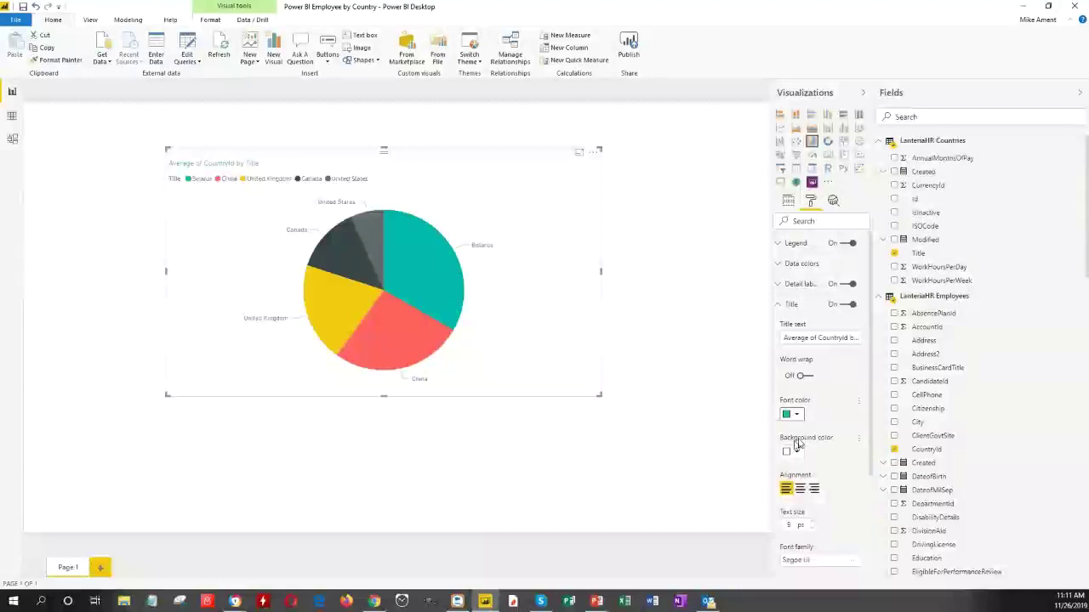
pyautogui.click(795, 449)
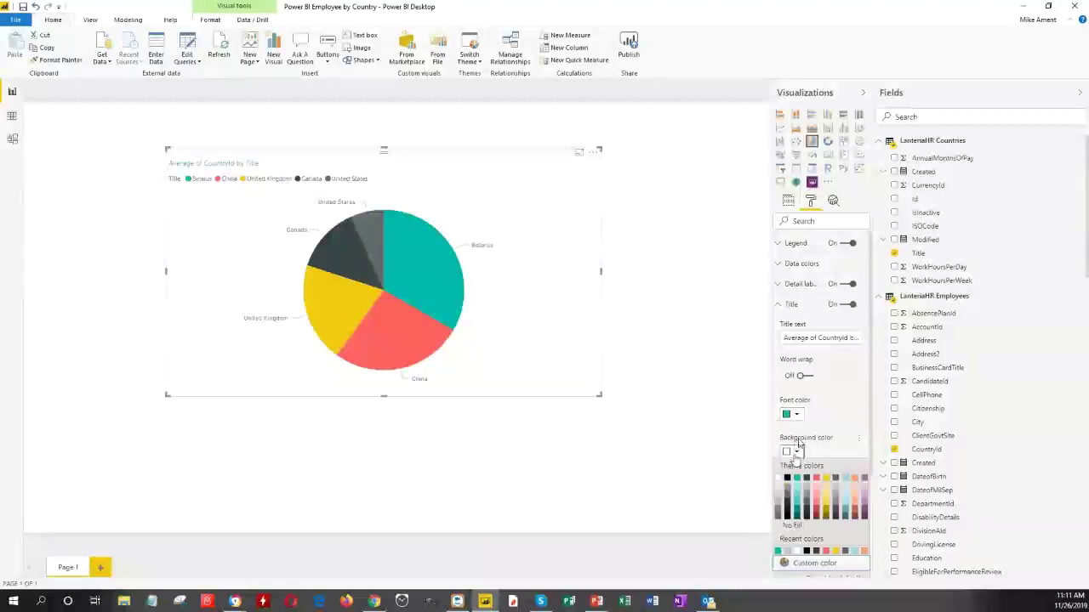
pyautogui.click(826, 480)
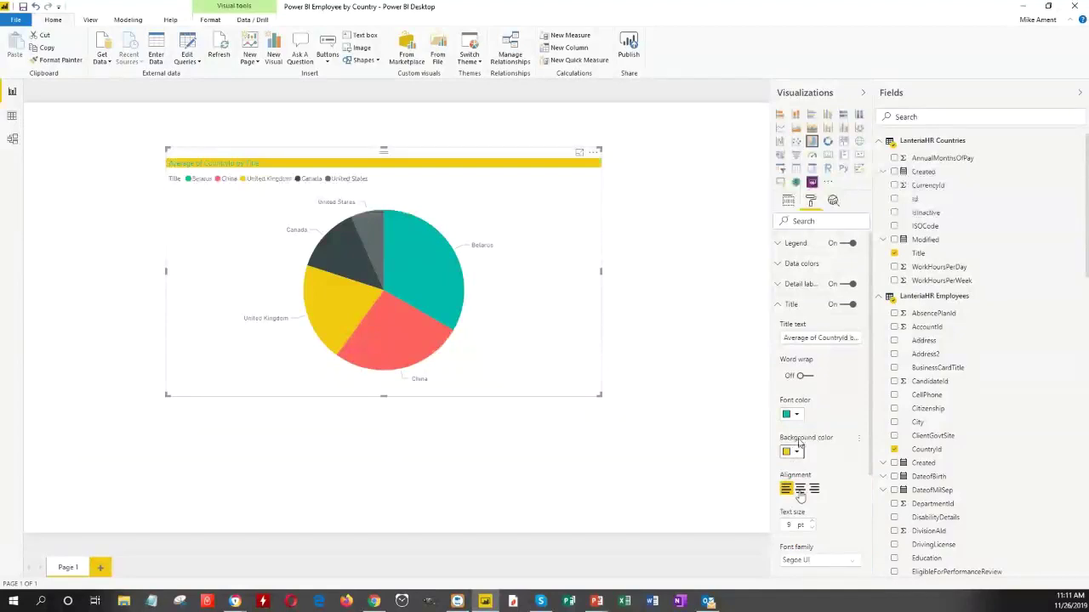
# Center the pie chart's title and set its text size to 15 pt
pyautogui.click(799, 490)
pyautogui.click(813, 524)
pyautogui.click(812, 524)
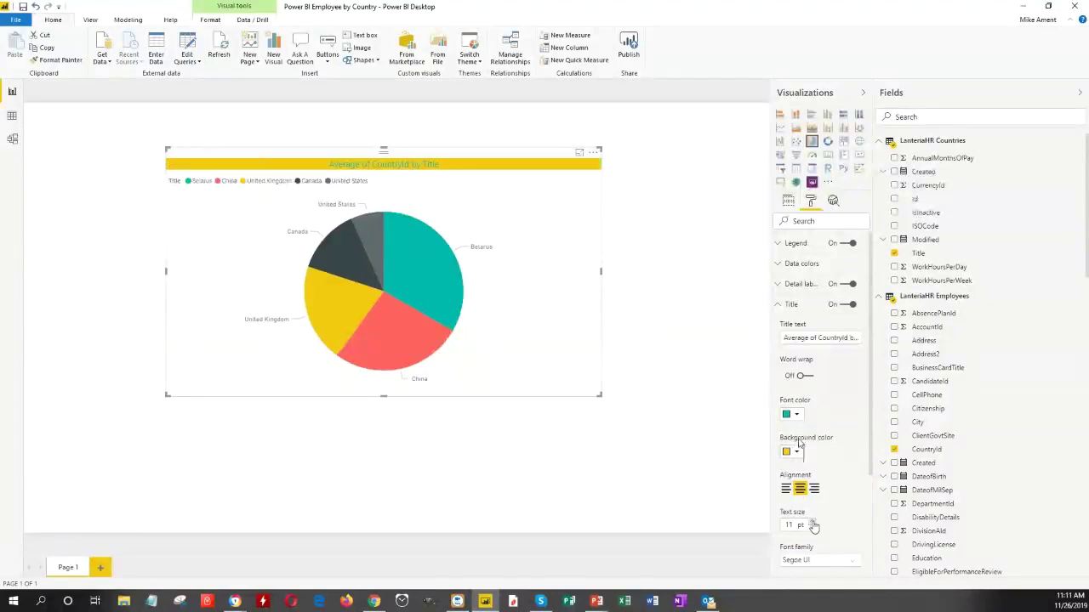
pyautogui.click(812, 524)
pyautogui.click(812, 524)
pyautogui.click(813, 524)
pyautogui.click(812, 524)
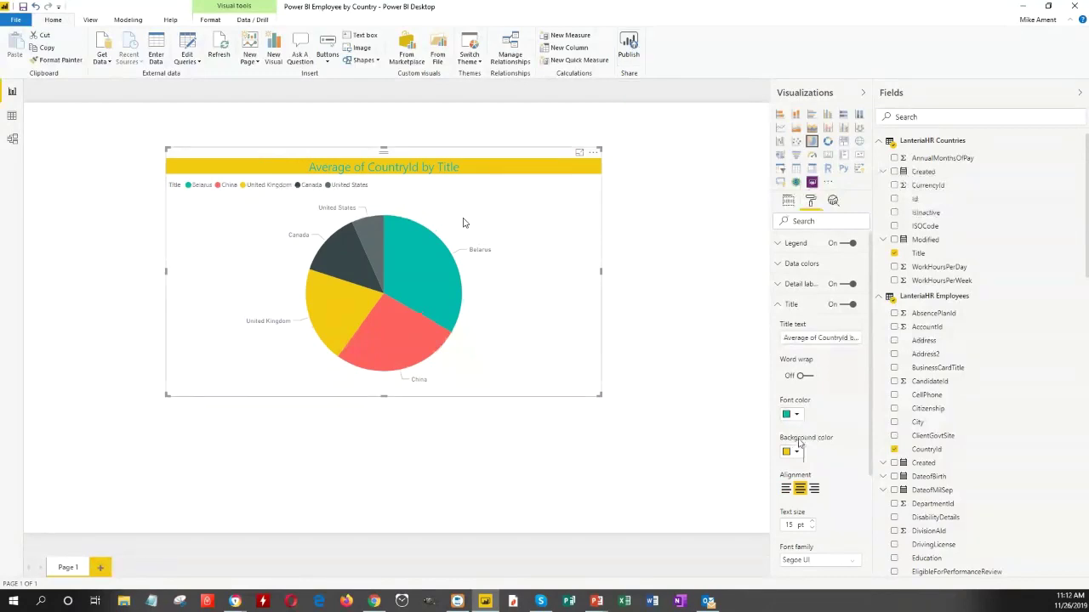
# Show the pie chart's underlying data, highlight the China and Canada rows in the table, and return to the report
pyautogui.rightClick(426, 264)
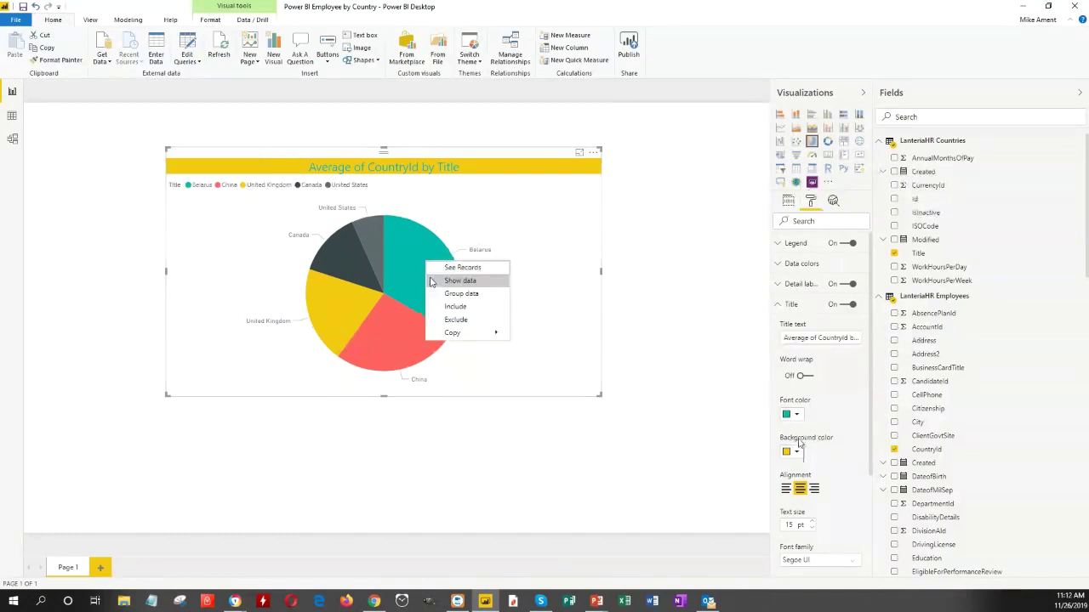
pyautogui.click(445, 281)
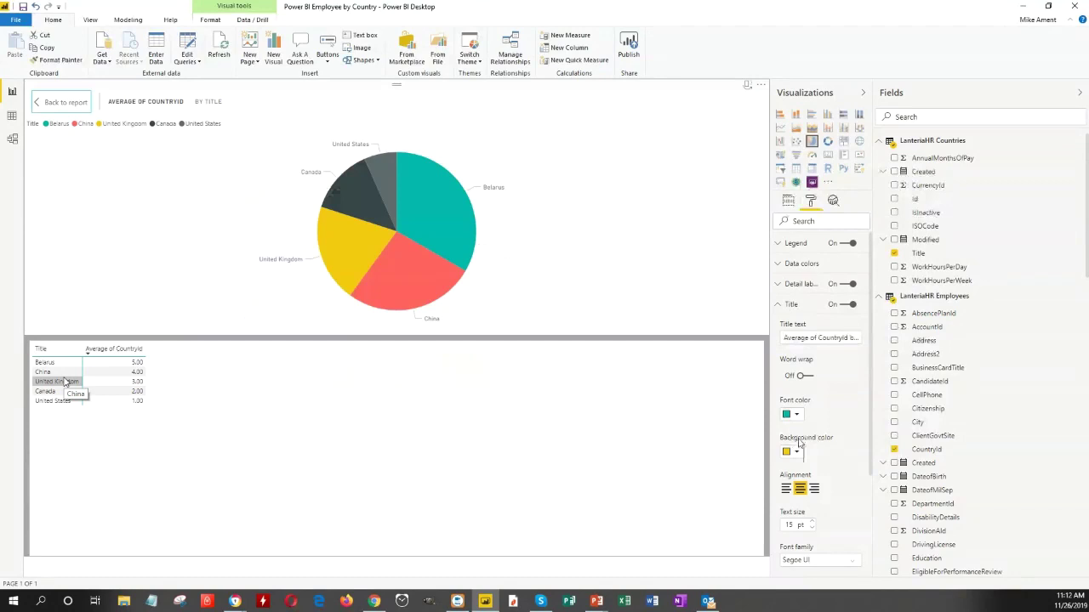
pyautogui.rightClick(428, 214)
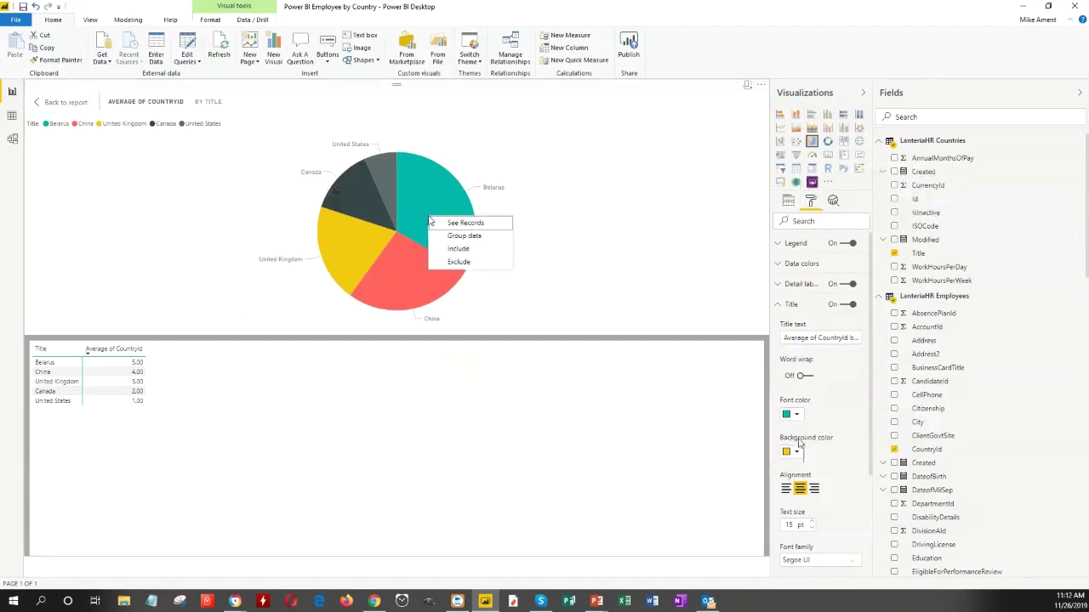
pyautogui.click(111, 376)
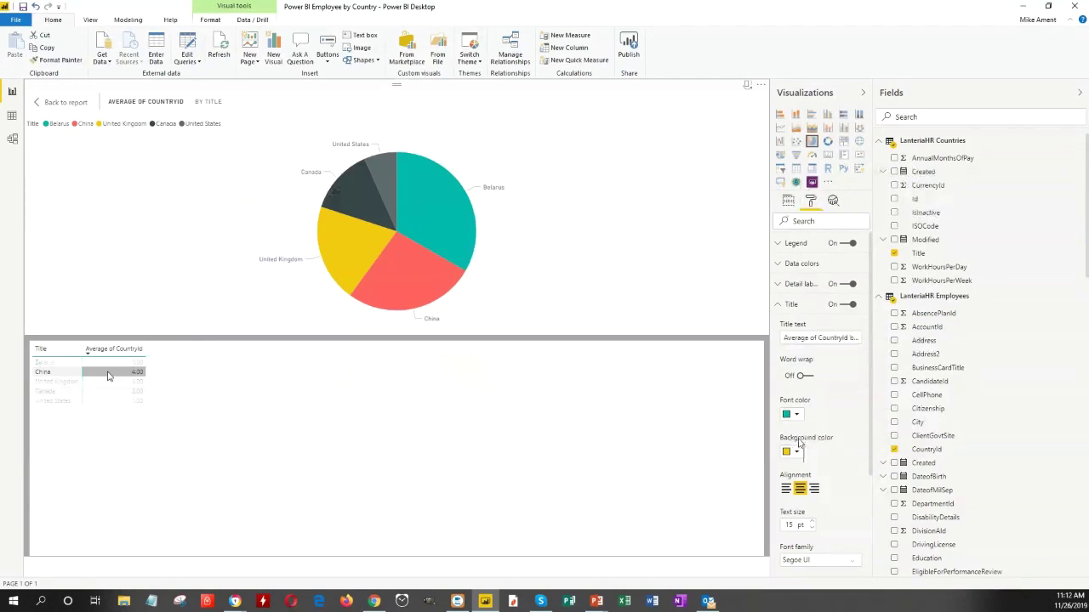
pyautogui.click(99, 390)
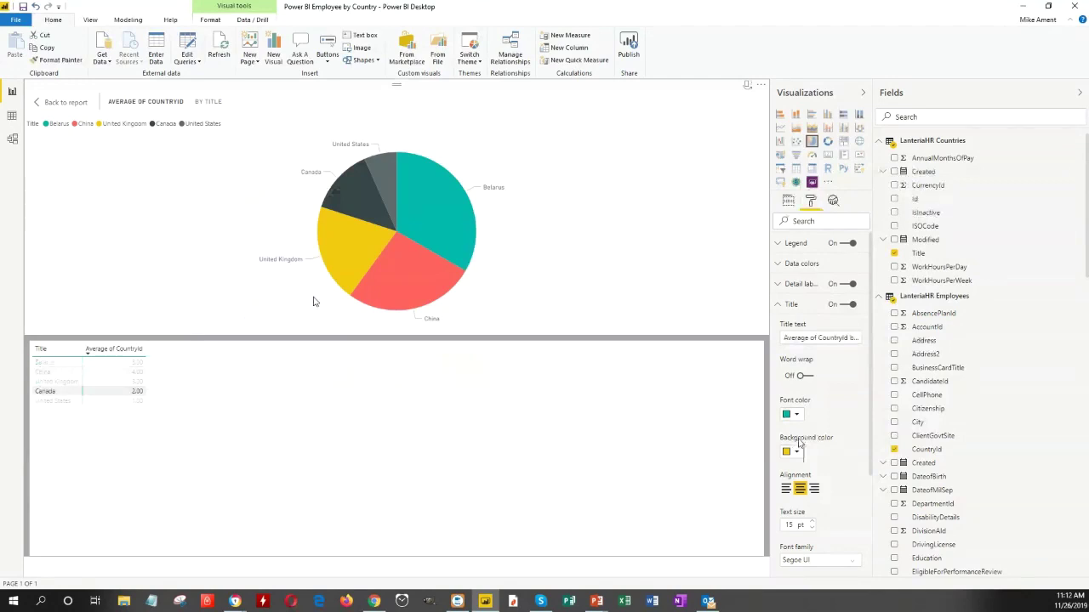
pyautogui.click(47, 104)
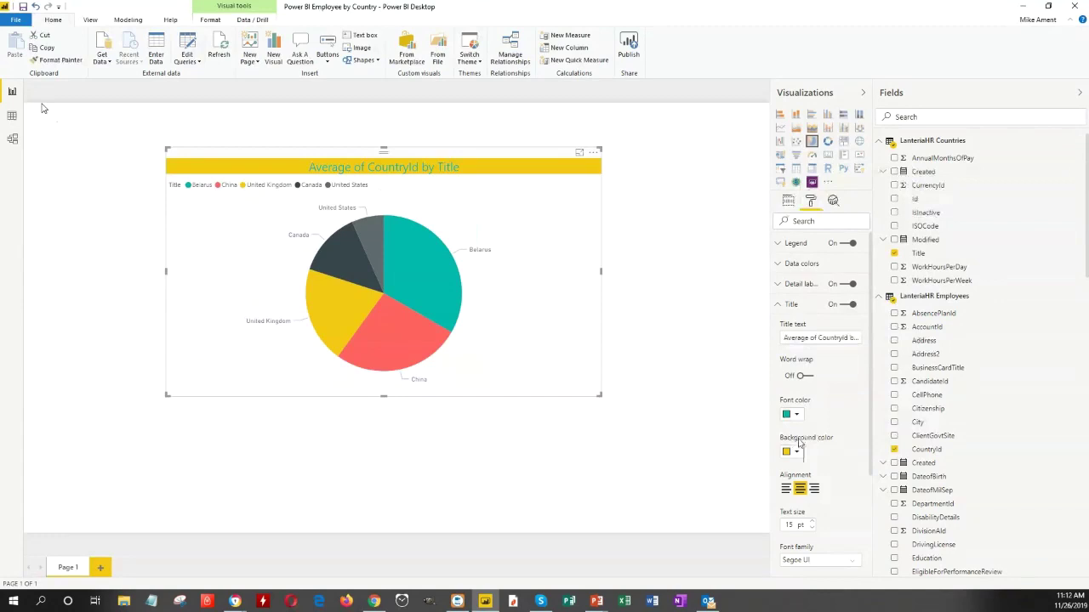
# View the employee records behind the Belarus slice of the pie chart, and return to the report
pyautogui.rightClick(404, 265)
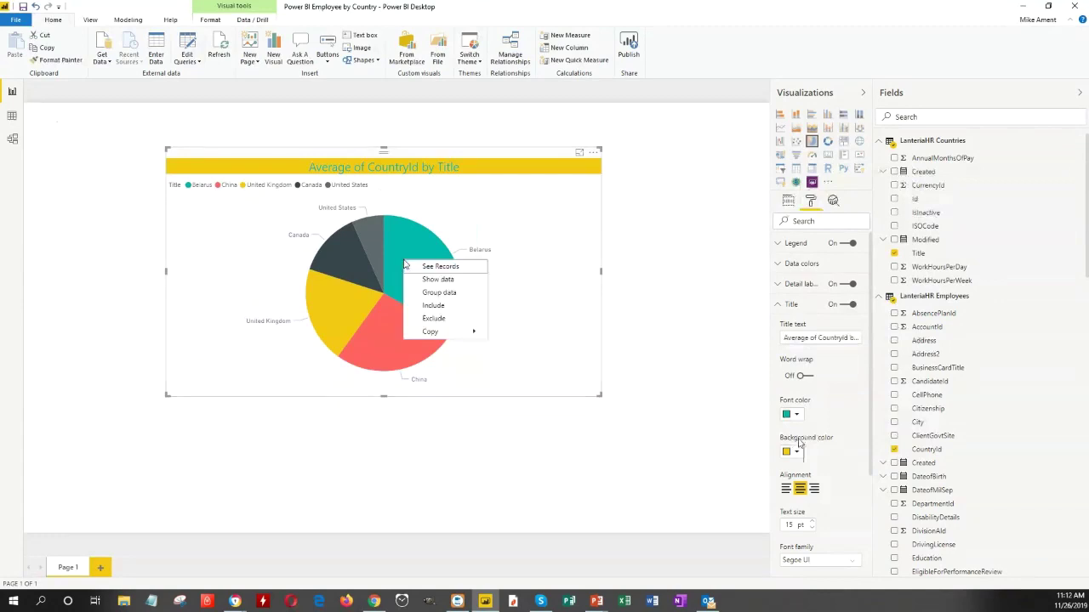
pyautogui.click(438, 267)
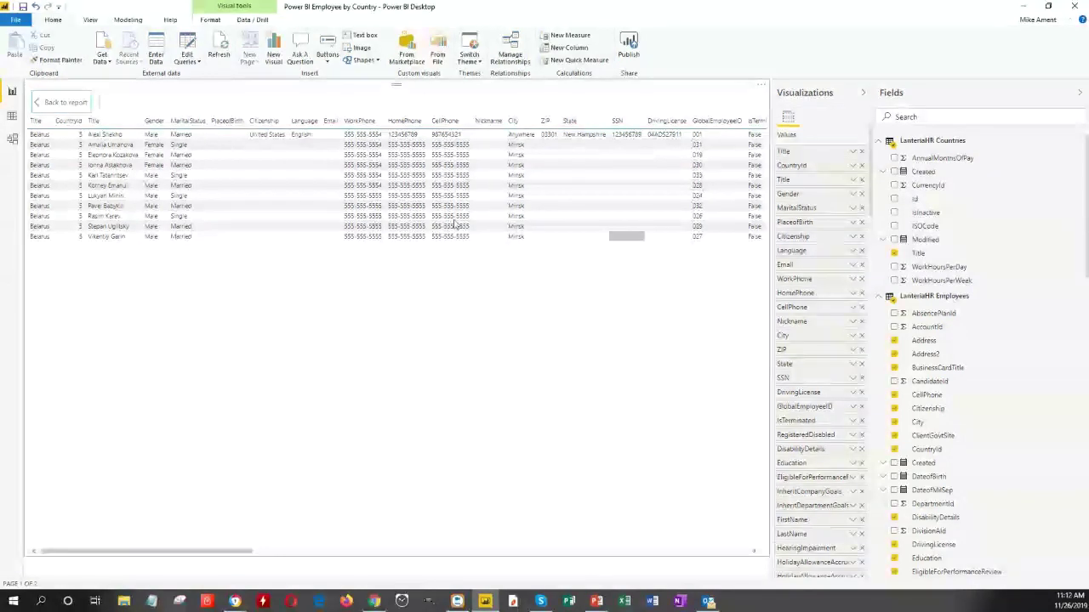
pyautogui.click(64, 103)
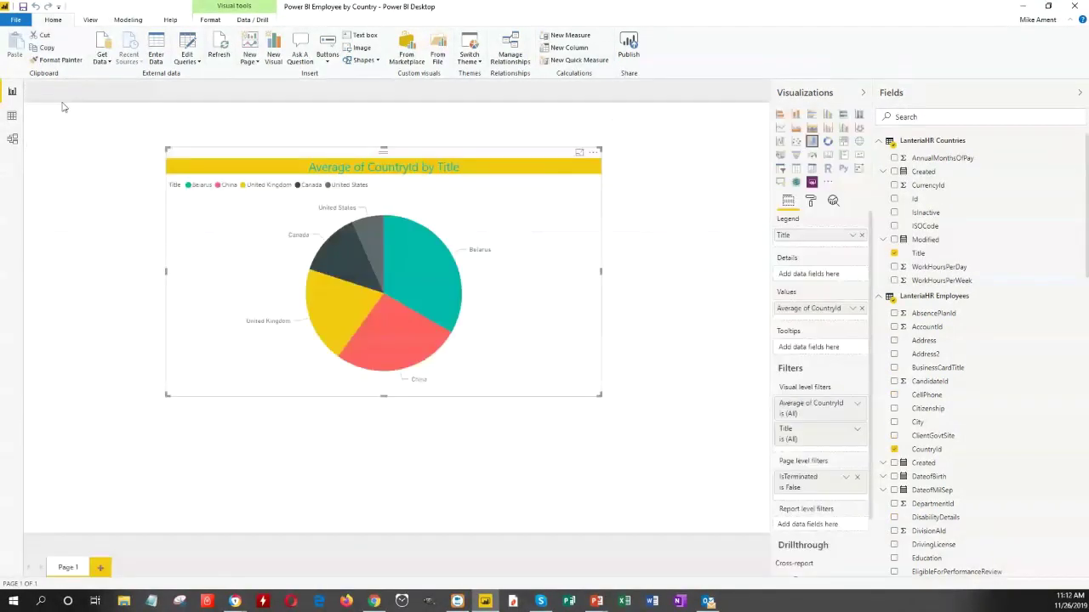